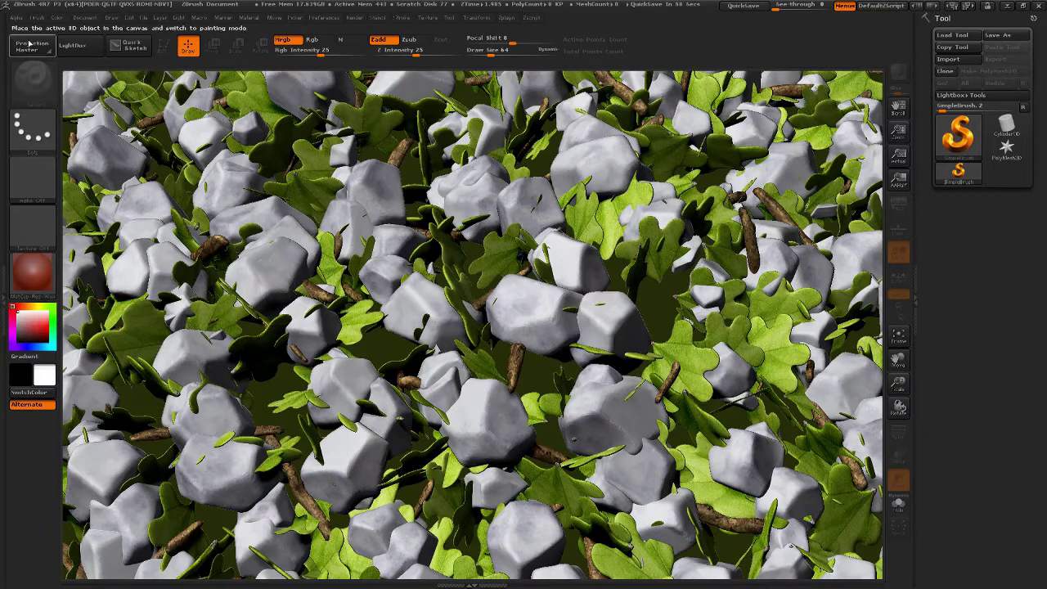
Open the DynaMesh016 sample project and show the sphere's polygon wireframe
left_click(71, 47)
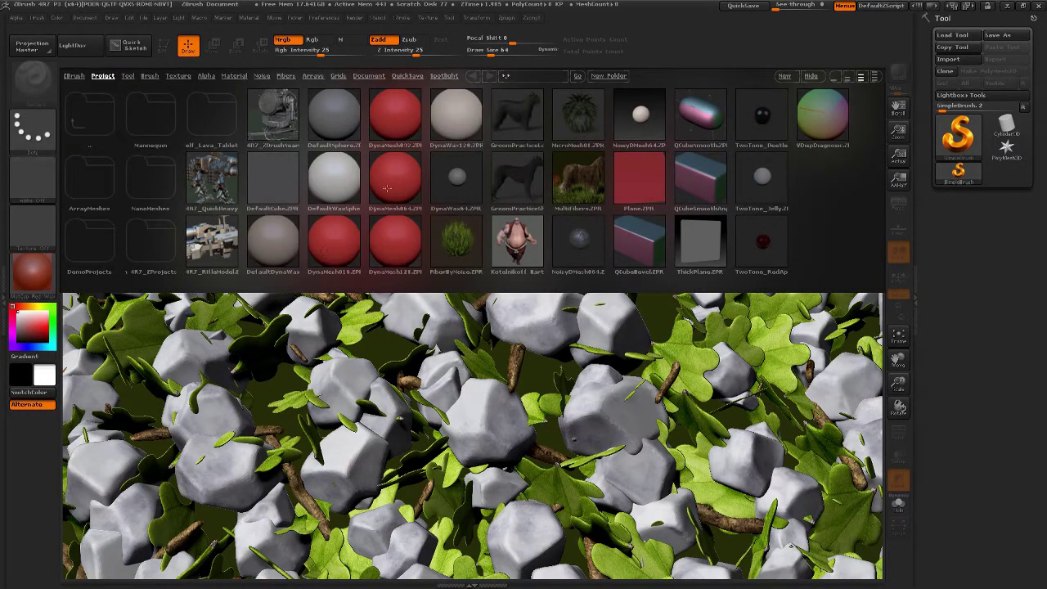
double_click(335, 244)
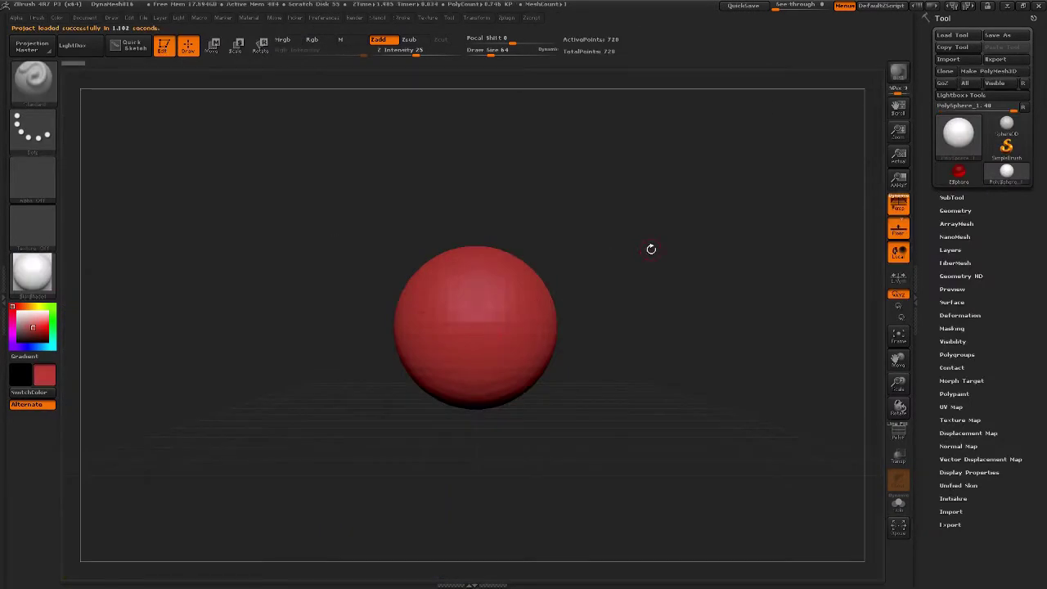
key("shift")
key("shift+f")
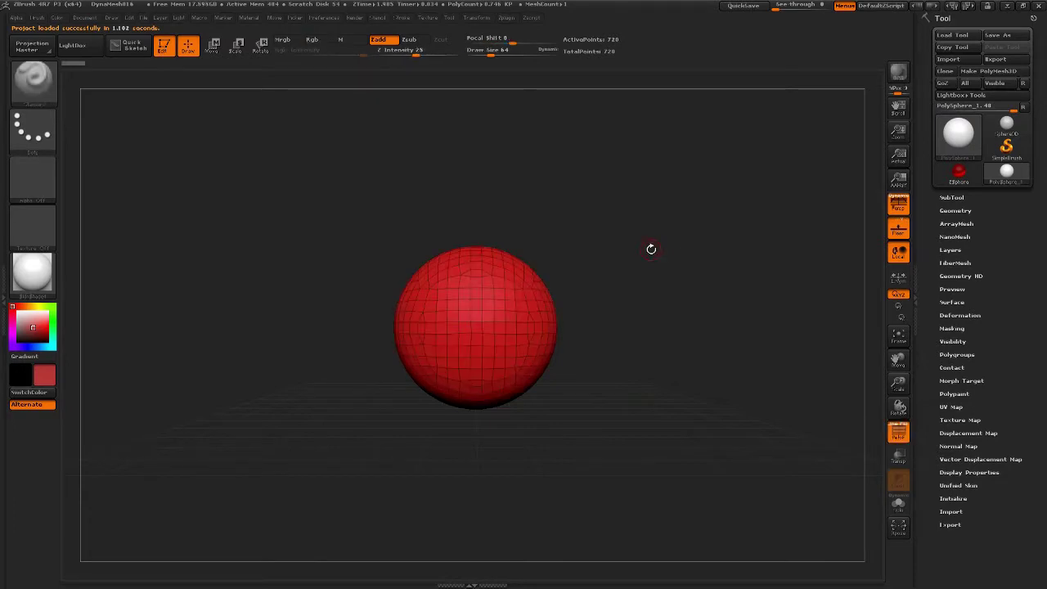
right_click_drag(651, 249, 652, 292, "ctrl")
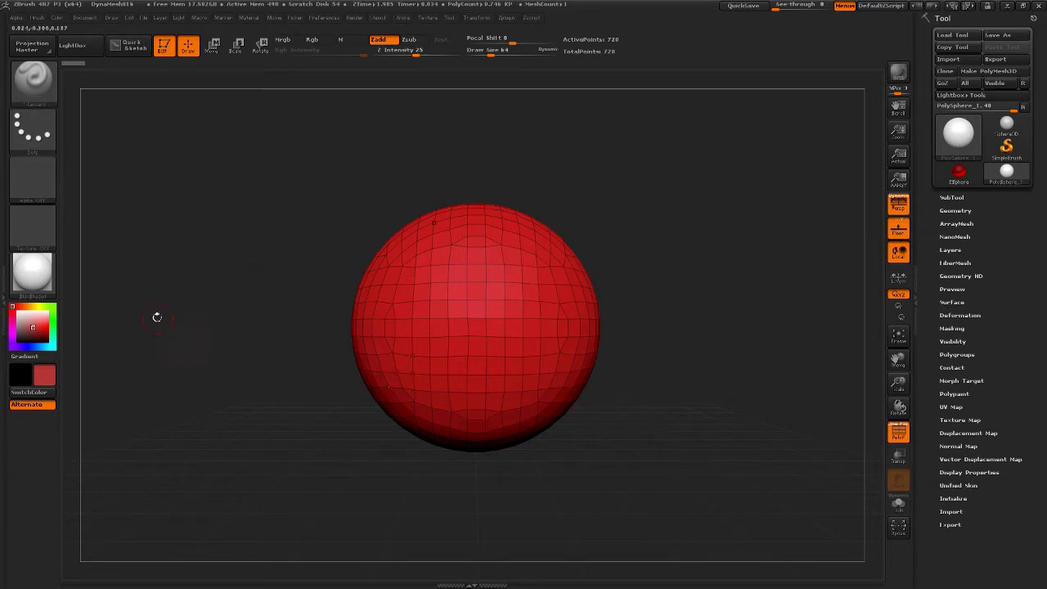
Load the Forest_Fun brush preset from the Zbrush_FUN folder
left_click(38, 18)
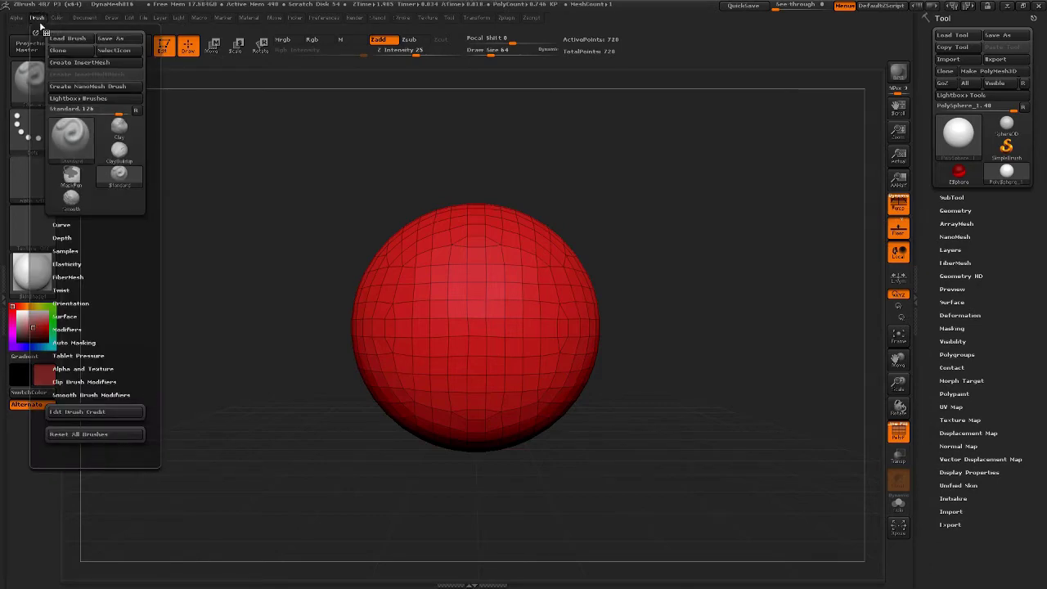
left_click(67, 38)
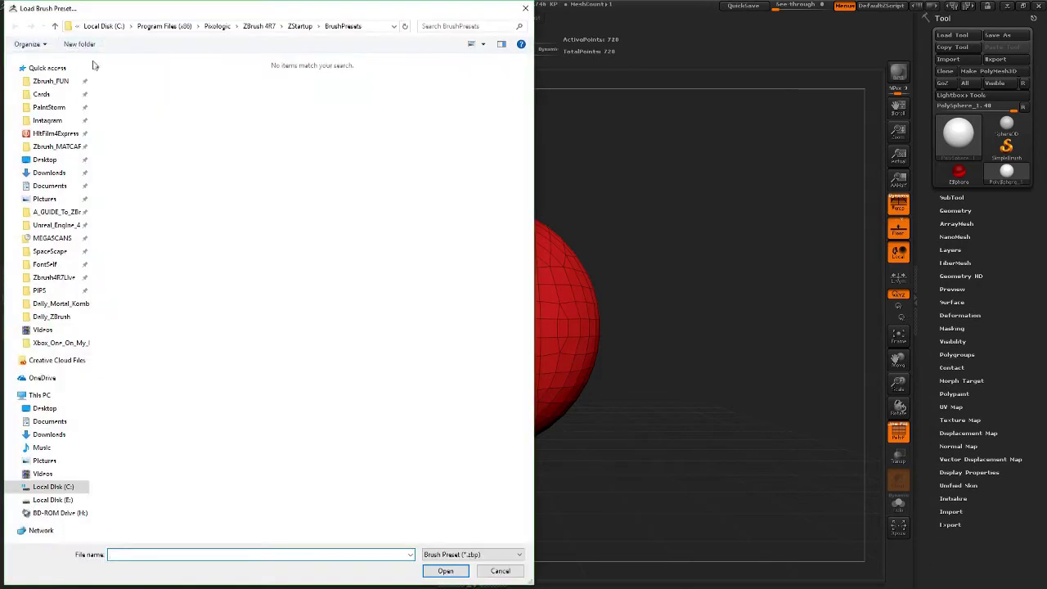
left_click(53, 82)
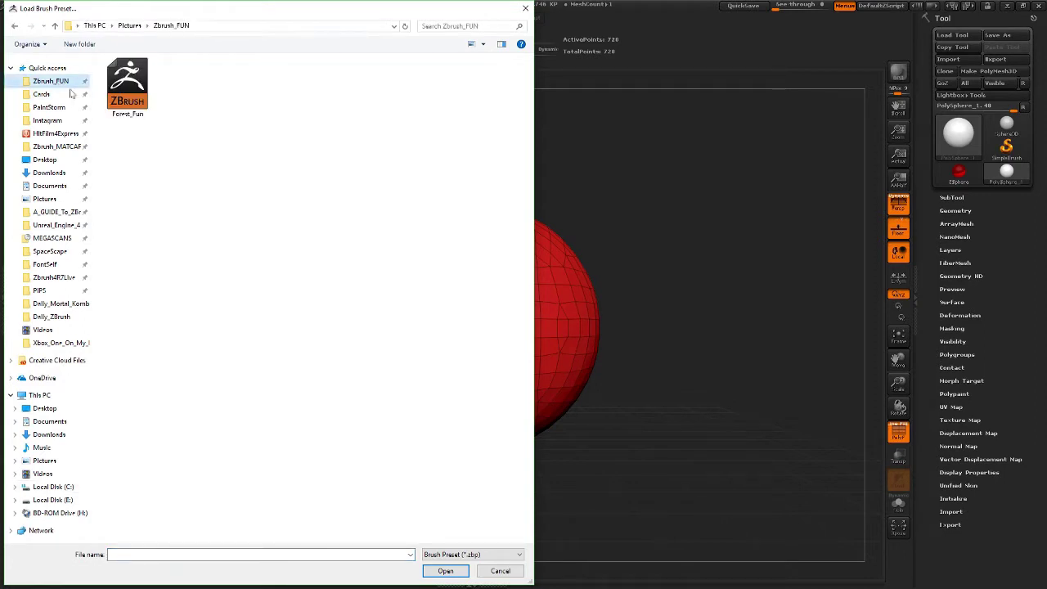
left_click(136, 99)
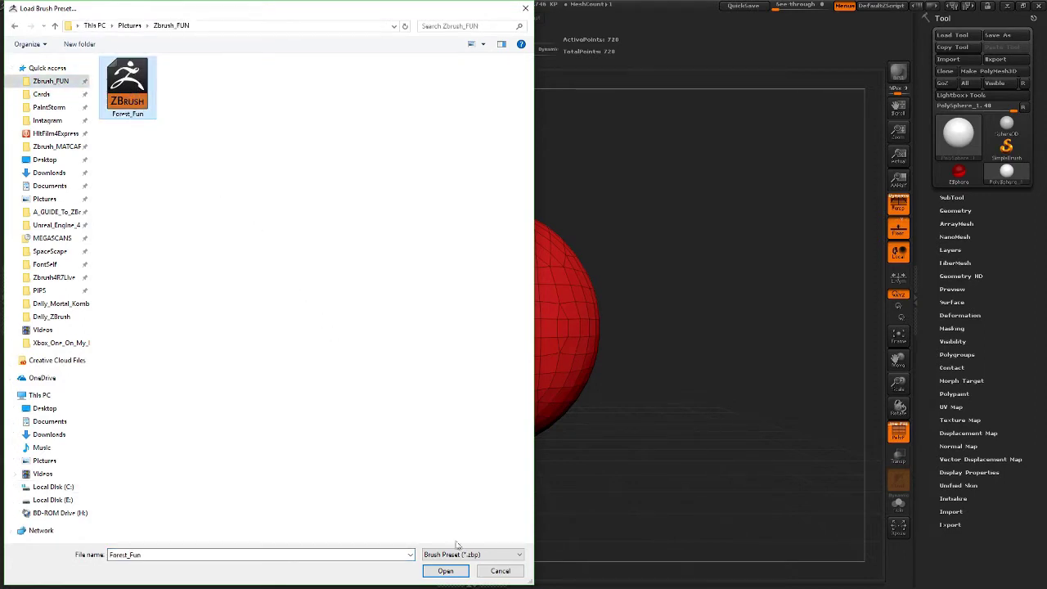
left_click(446, 572)
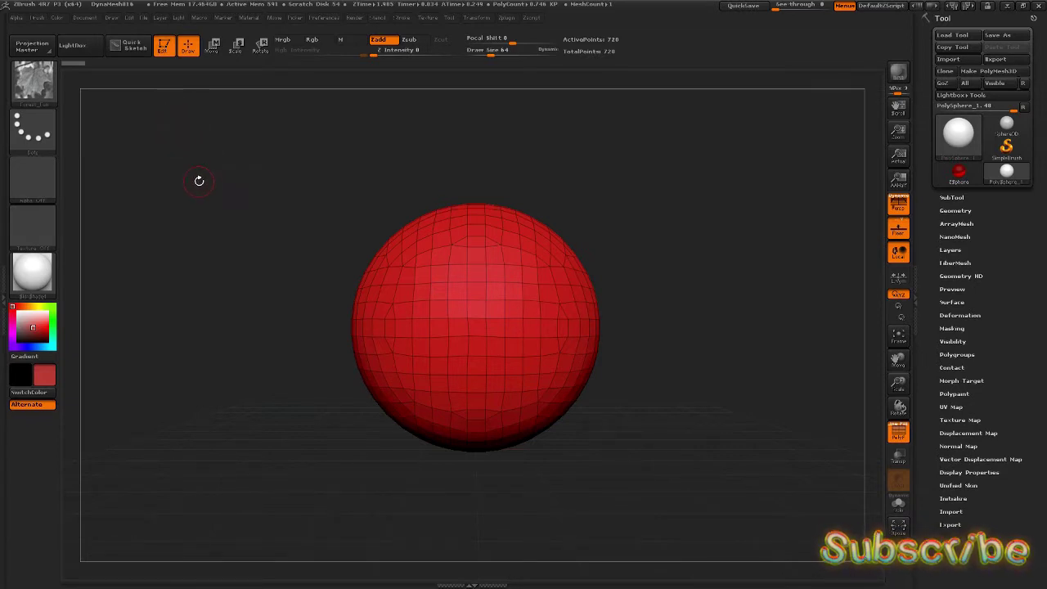
Review the meshes stored in the Forest_Fun brush and choose the green leaf, Extract6, as the insert mesh
key("b")
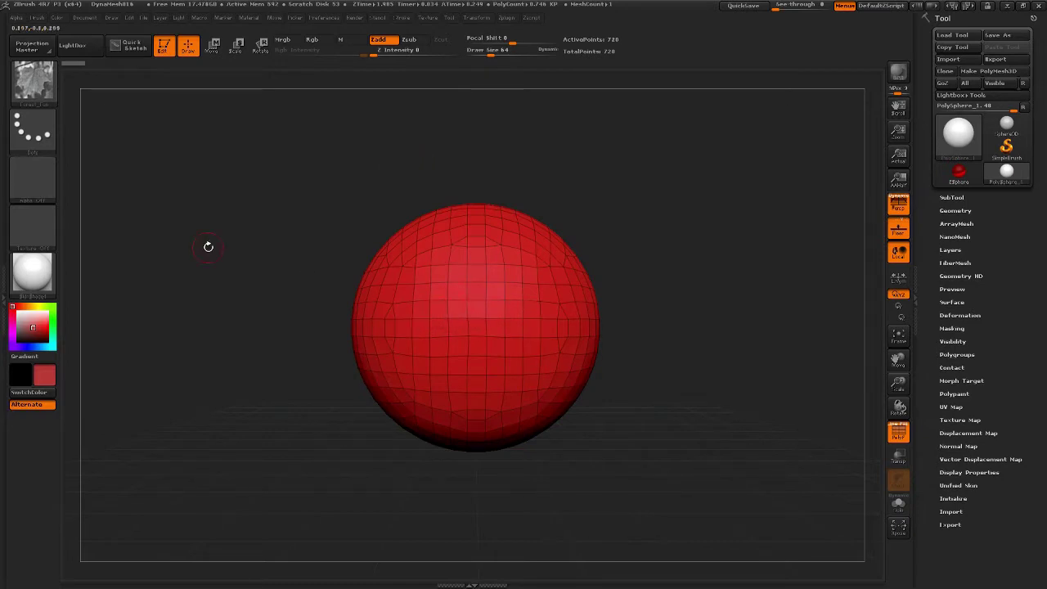
key("m")
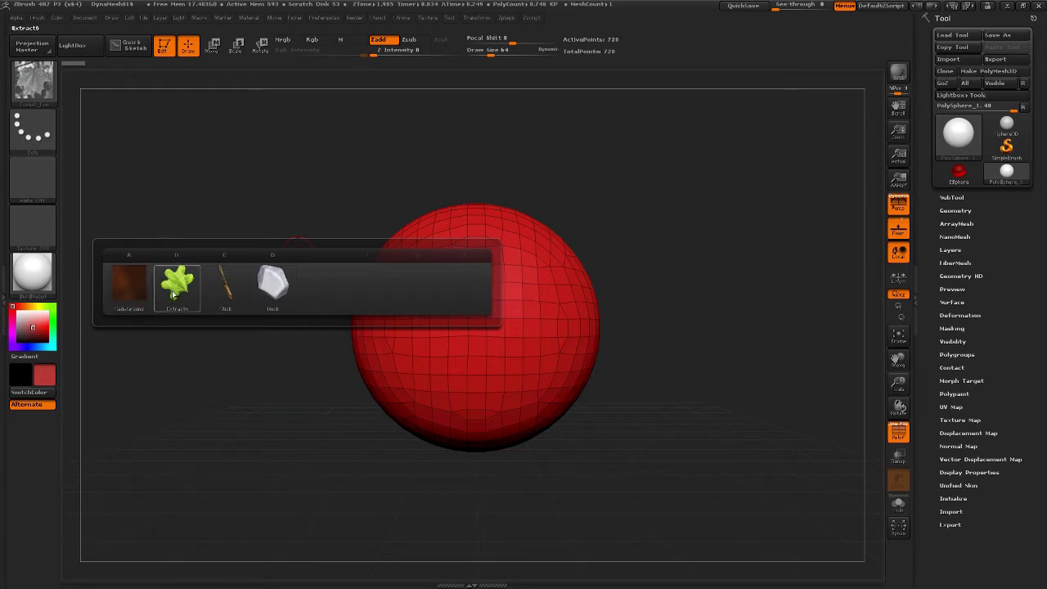
mouse_move(266, 292)
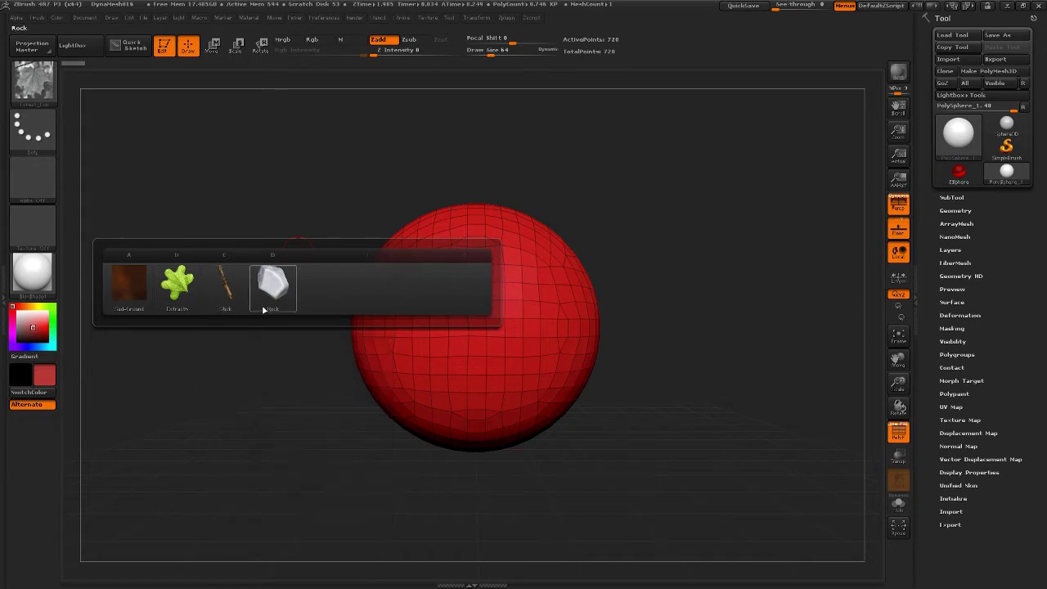
mouse_move(234, 309)
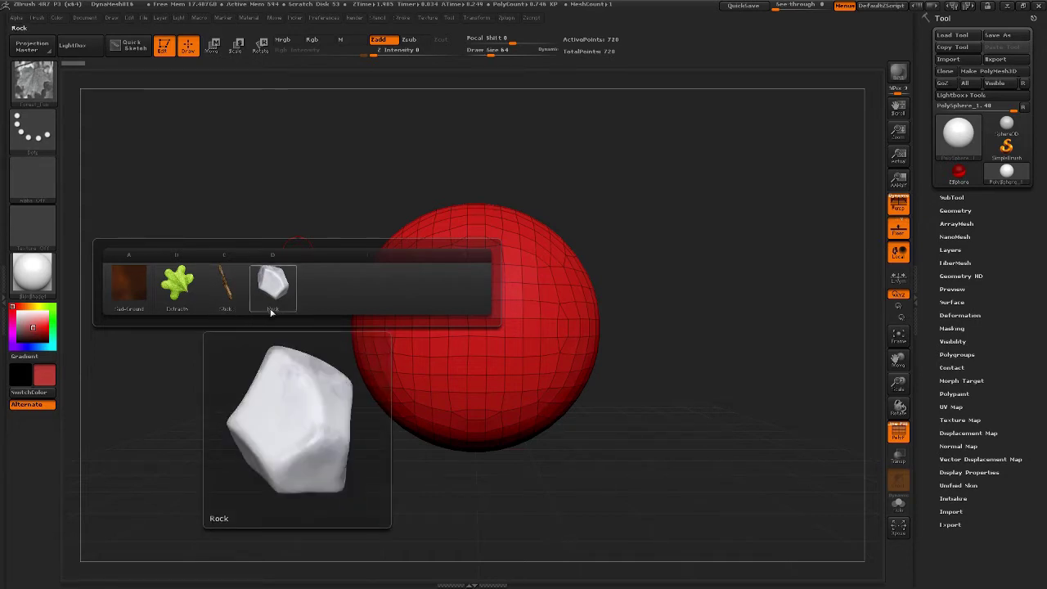
mouse_move(186, 300)
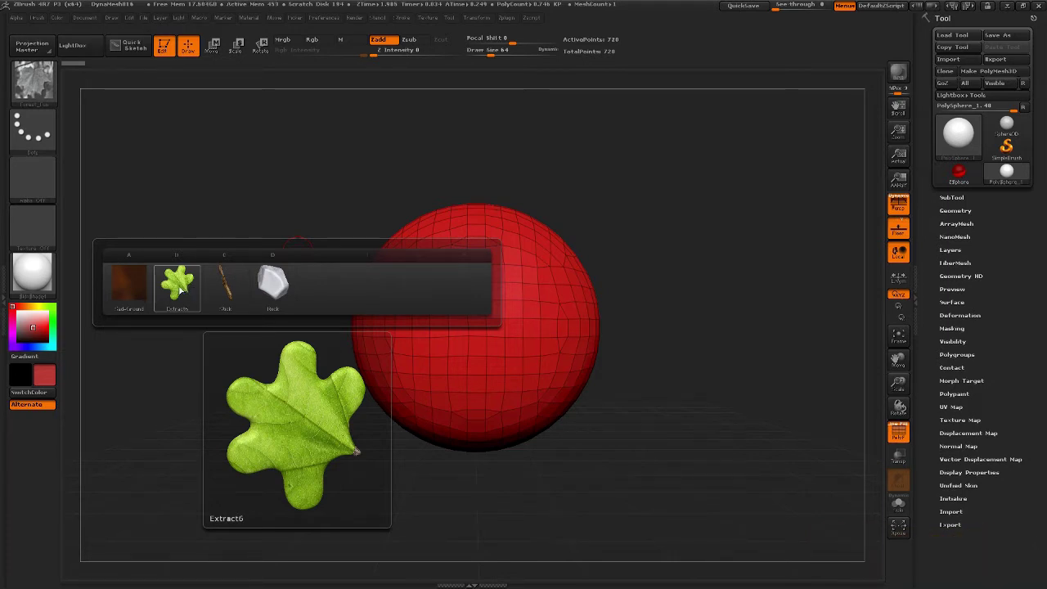
left_click(179, 288)
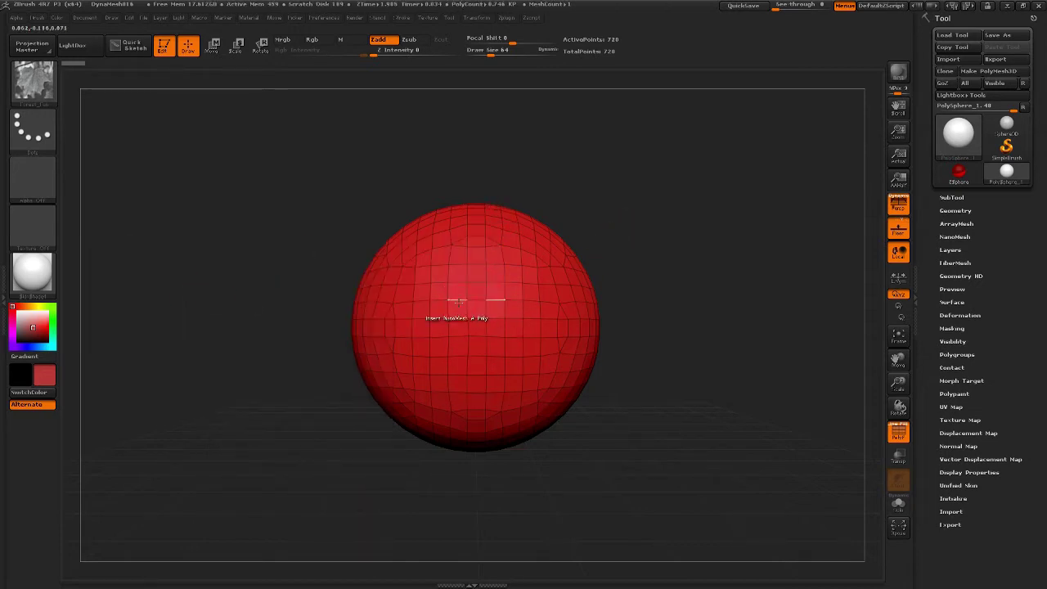
key("m")
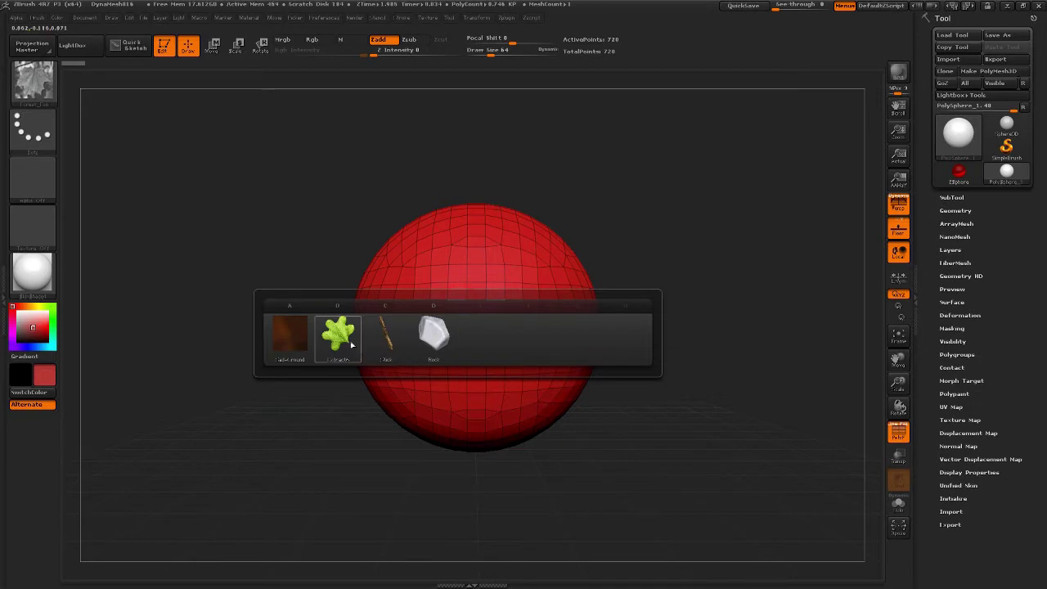
left_click(338, 336)
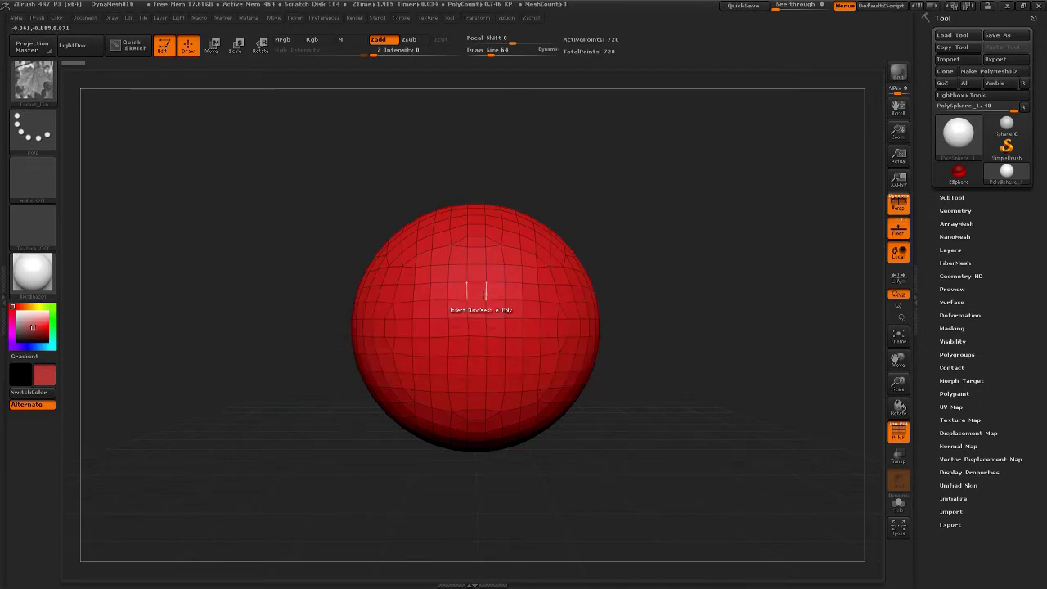
Using the Insert NanoMesh polygon action on single polygons, place leaves of varying size and rotation on the sphere's front
key("space")
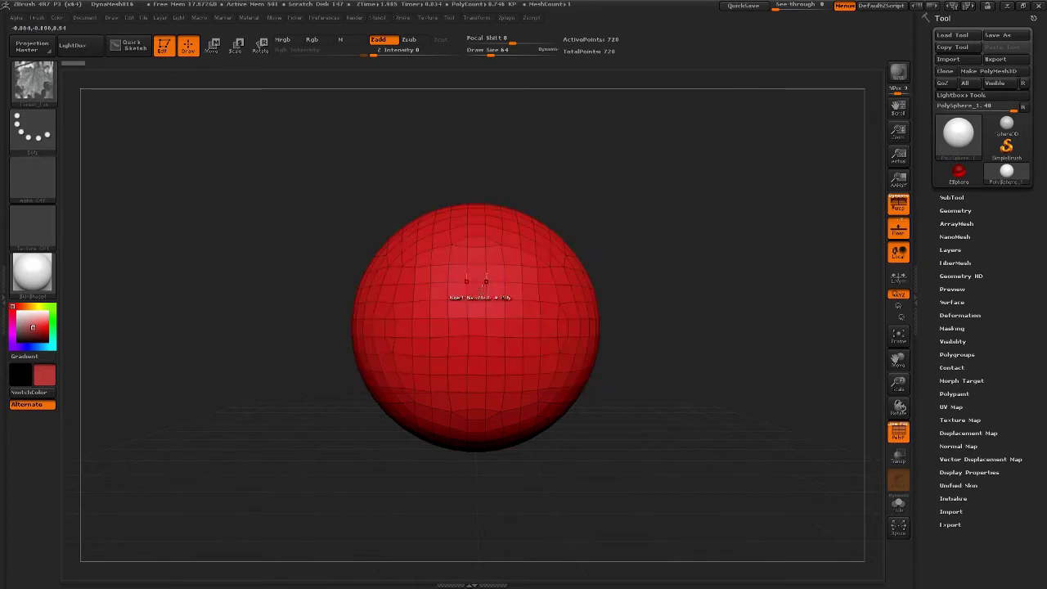
key("space")
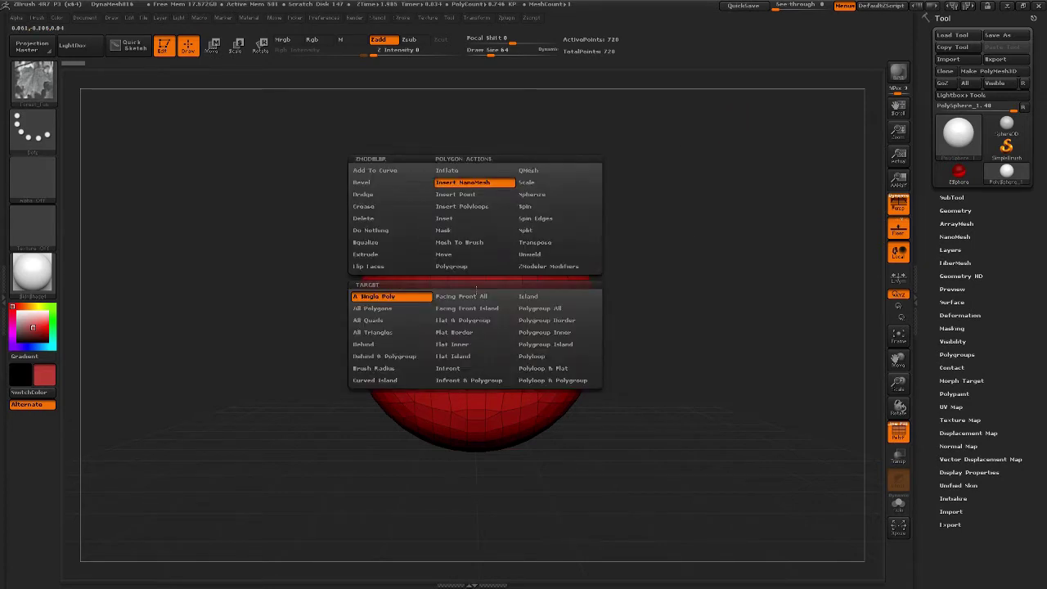
left_click(372, 308)
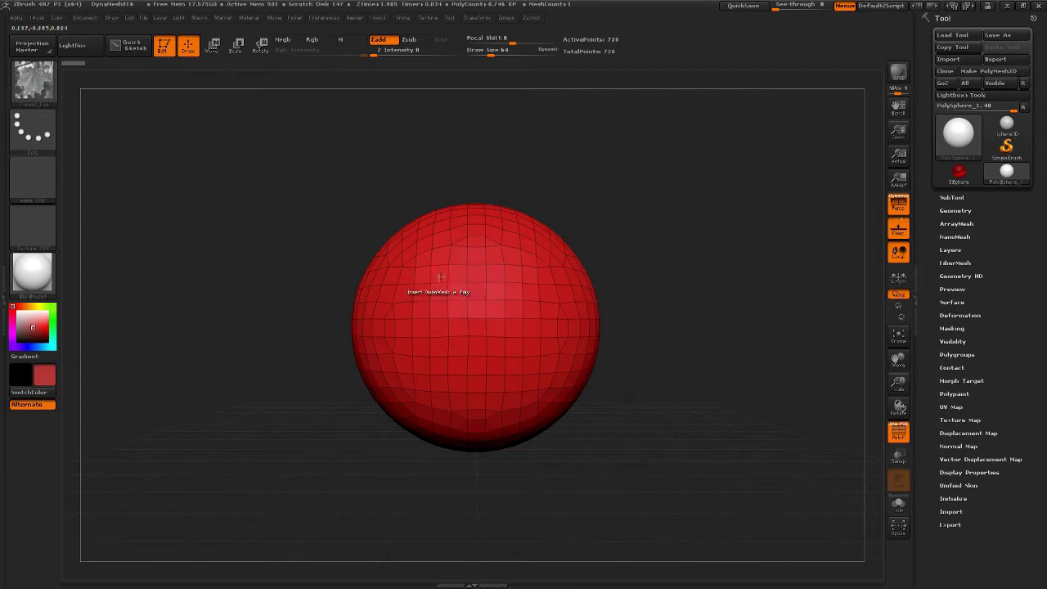
left_click_drag(439, 277, 730, 305)
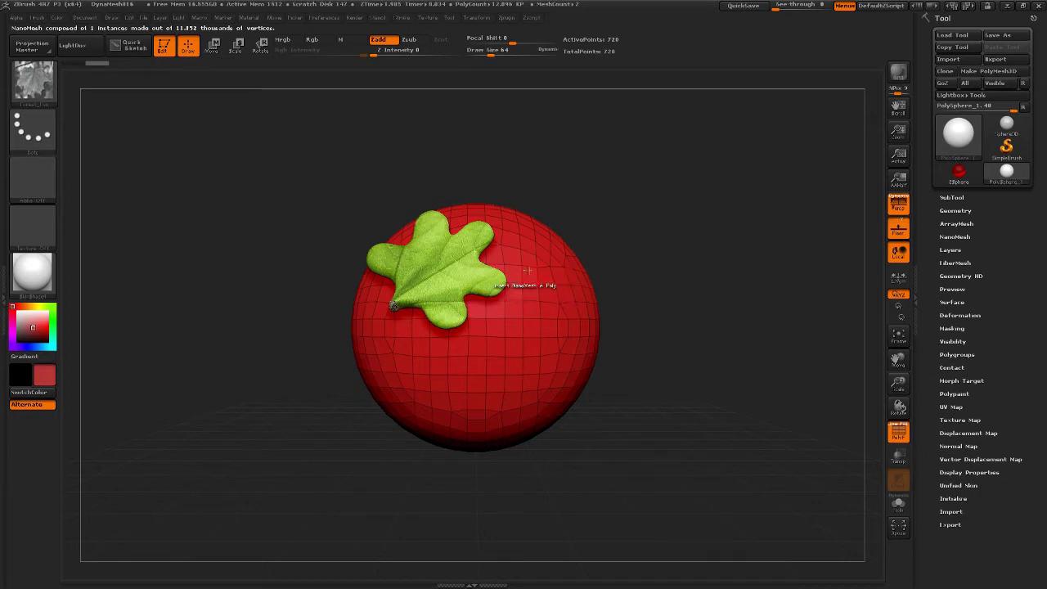
left_click_drag(513, 300, 428, 480)
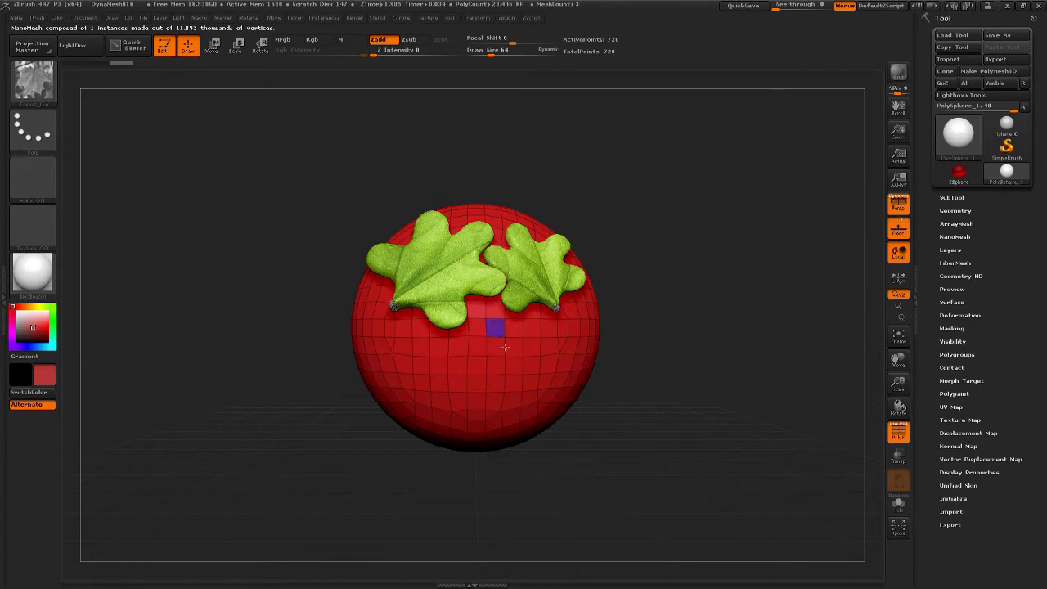
left_click_drag(496, 327, 514, 324)
left_click_drag(589, 364, 709, 409)
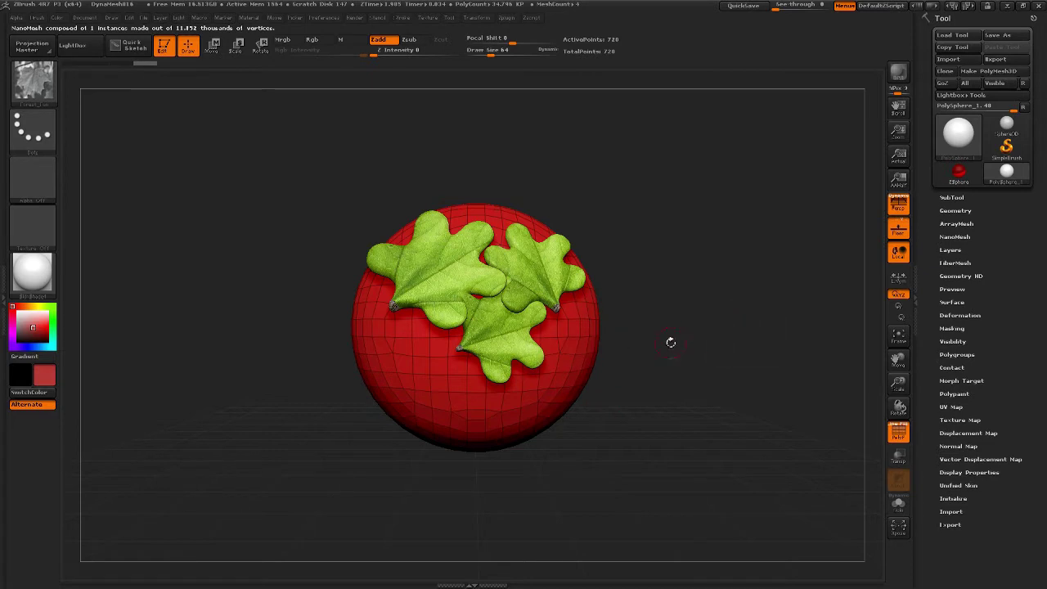
Insert more leaf NanoMeshes on single polygons around the side of the sphere, next to the existing leaves
left_click_drag(671, 341, 659, 440)
left_click_drag(388, 418, 426, 414)
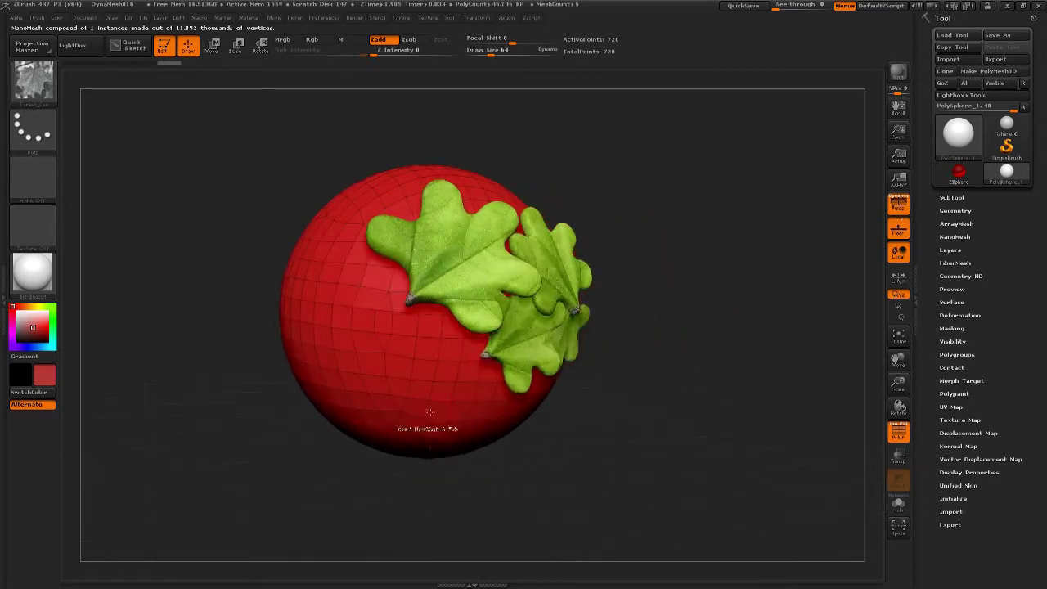
left_click_drag(451, 353, 524, 584)
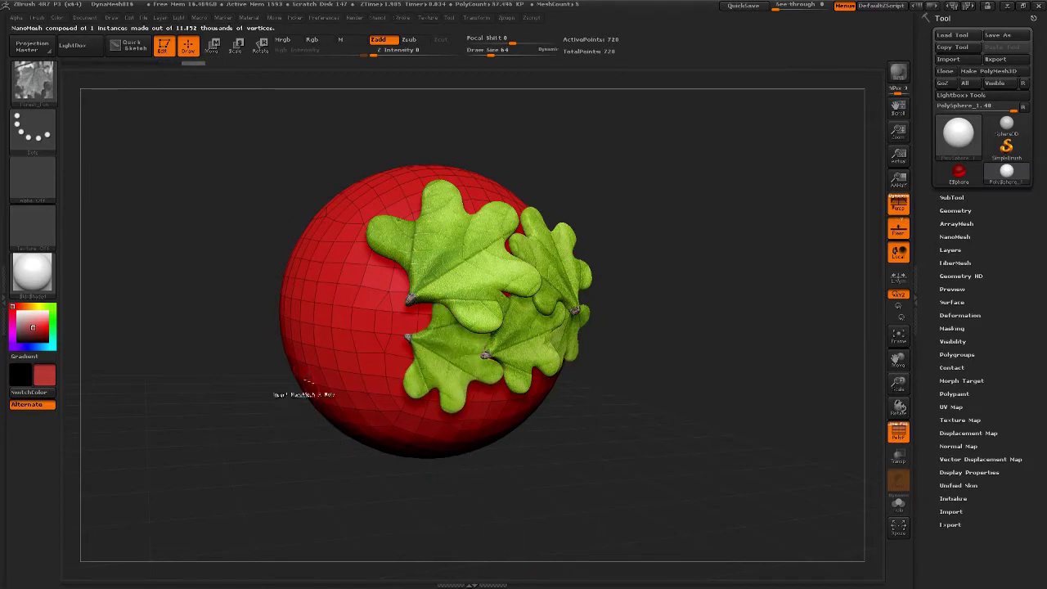
left_click_drag(391, 280, 386, 486)
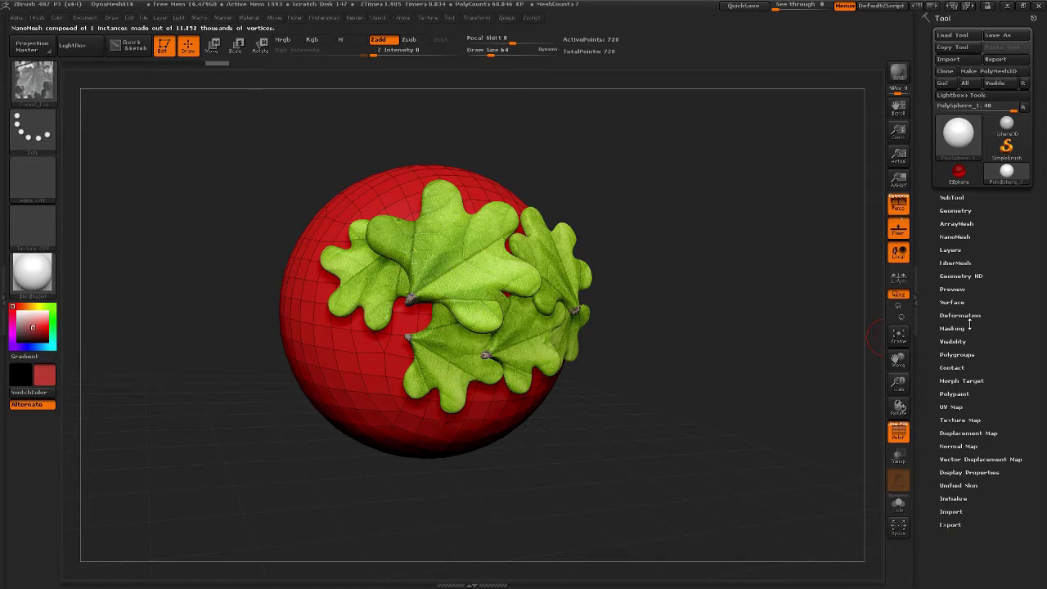
In the NanoMesh settings, set the index 0 leaf's X rotation to 147 and its X rotation variation to -180
left_click(966, 237)
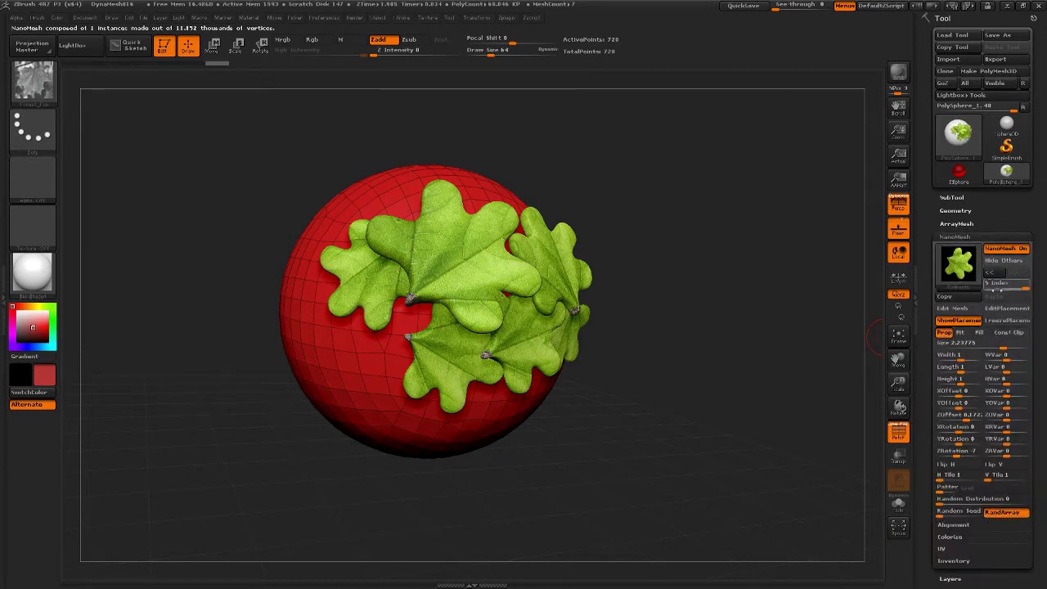
left_click_drag(1017, 286, 979, 297)
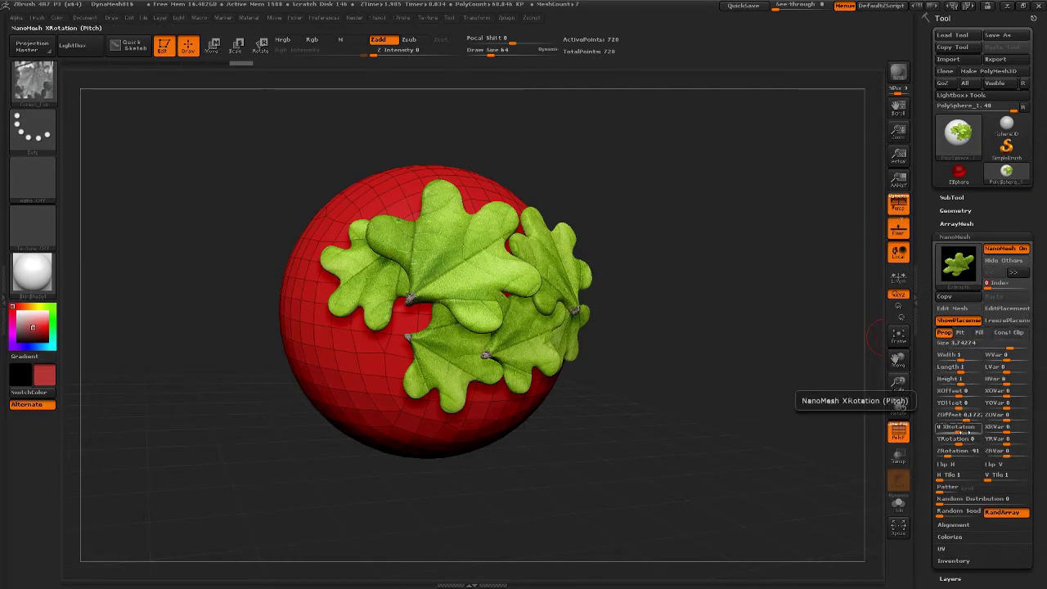
left_click_drag(959, 426, 987, 432)
left_click_drag(978, 434, 962, 431)
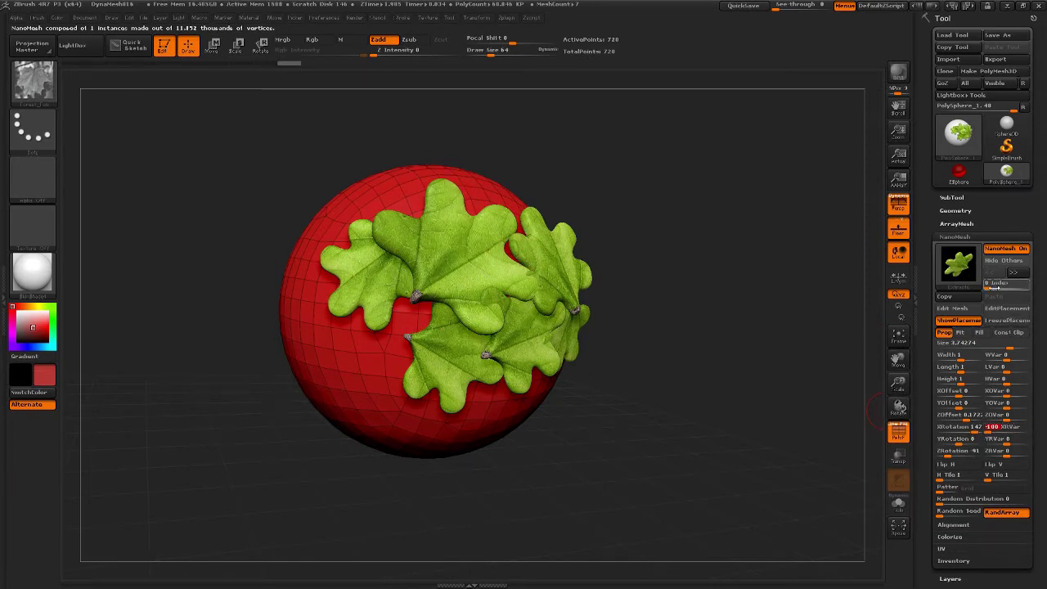
Set the Z rotation of the NanoMesh leaf at index 1 to 180
left_click(995, 274)
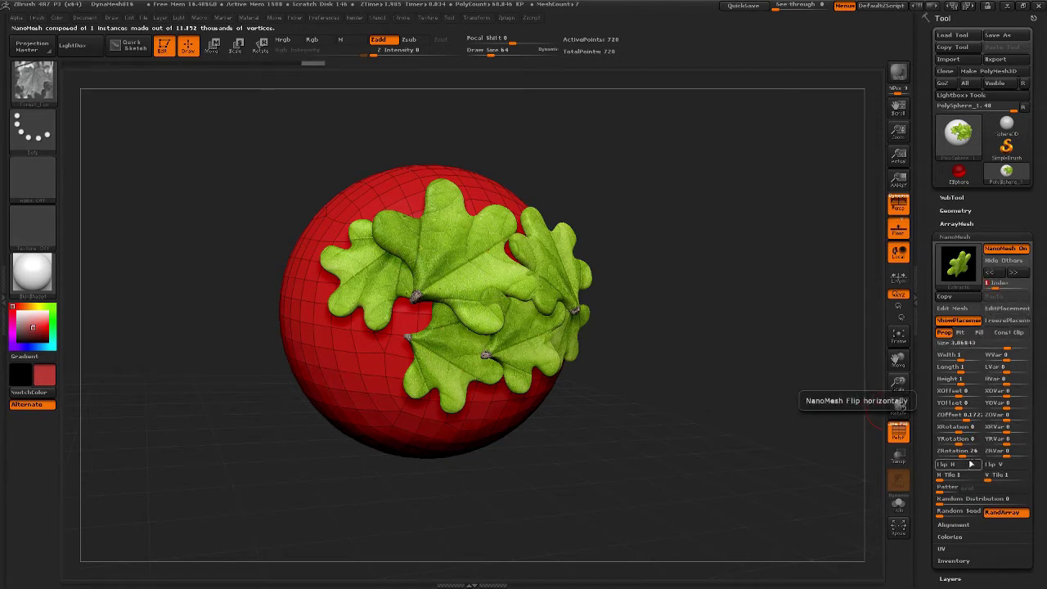
left_click_drag(964, 451, 979, 452)
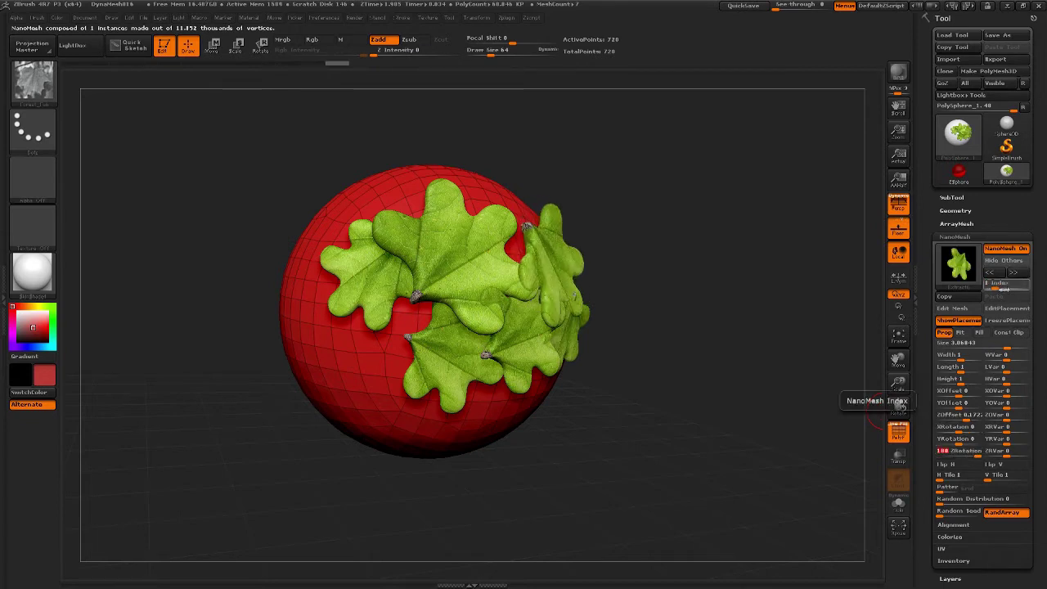
Set the Y rotation of the index 2 leaf to 180 and enlarge its size to about 3.9
left_click(1002, 287)
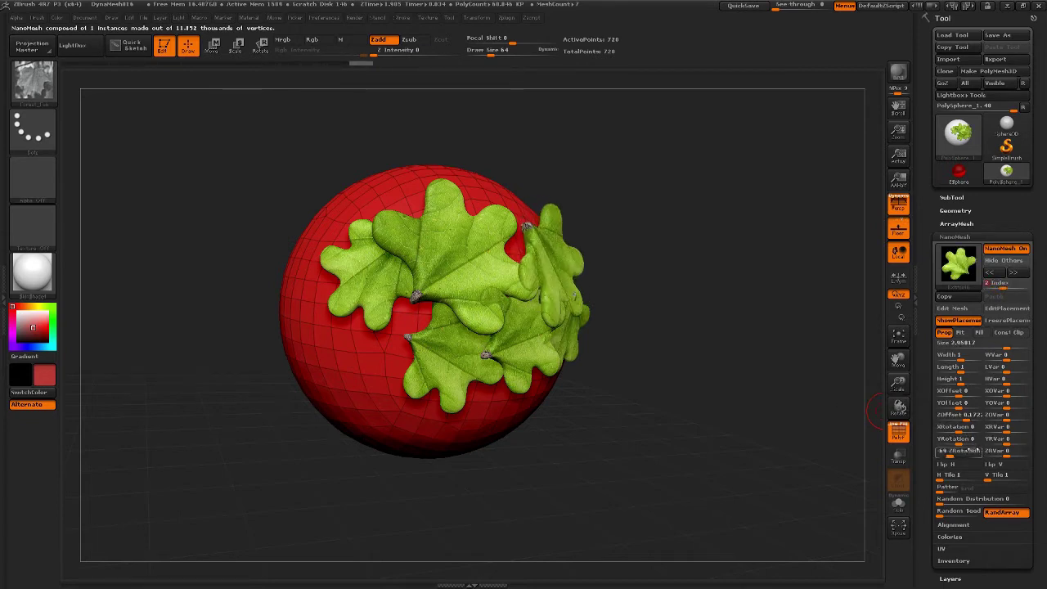
left_click_drag(959, 442, 980, 452)
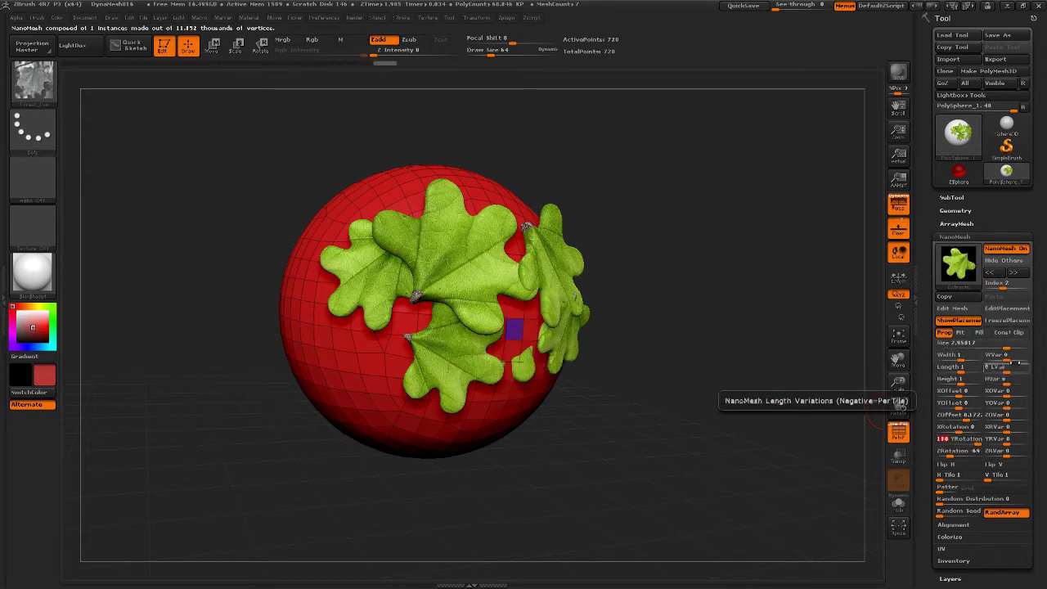
mouse_move(1007, 346)
left_mouse_down()
mouse_move(1023, 346)
mouse_move(1013, 347)
left_mouse_up()
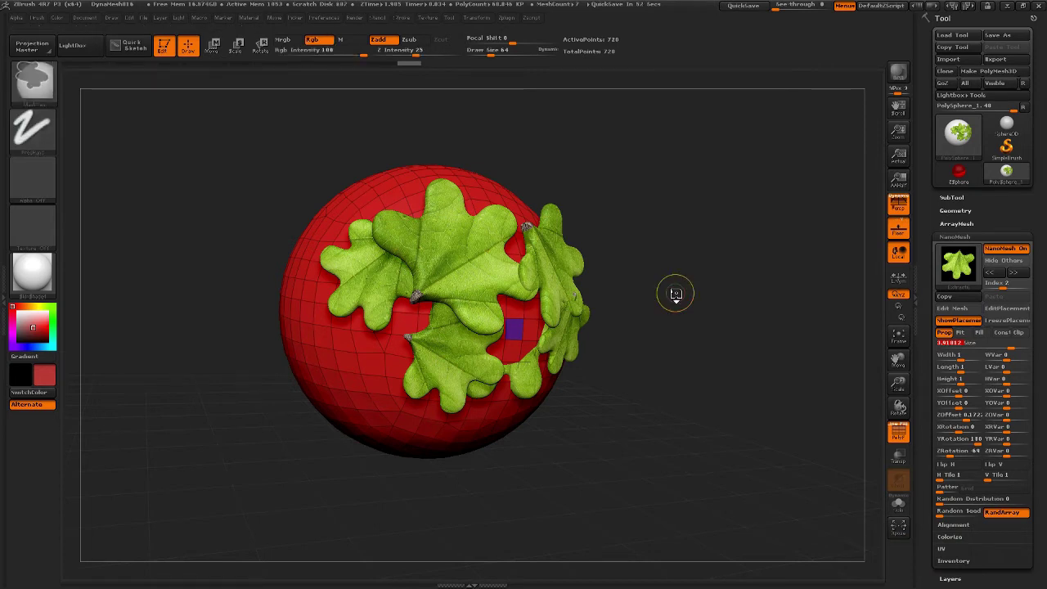
Undo the rotation and size changes made to the individual leaf NanoMeshes
key("ctrl+z")
key("ctrl+z")
key("ctrl+z")
key("ctrl+z")
key("ctrl+z")
key("ctrl+z")
key("ctrl+z")
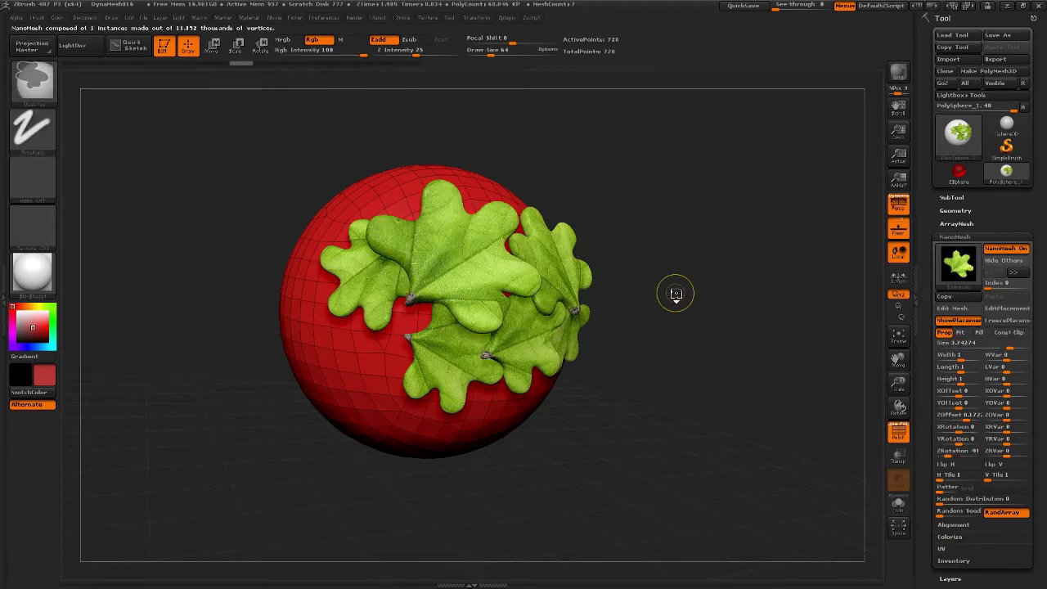
Undo the individually placed leaf NanoMeshes and the extra single-polygon insertion until the sphere is bare
key("ctrl+z")
key("ctrl+z")
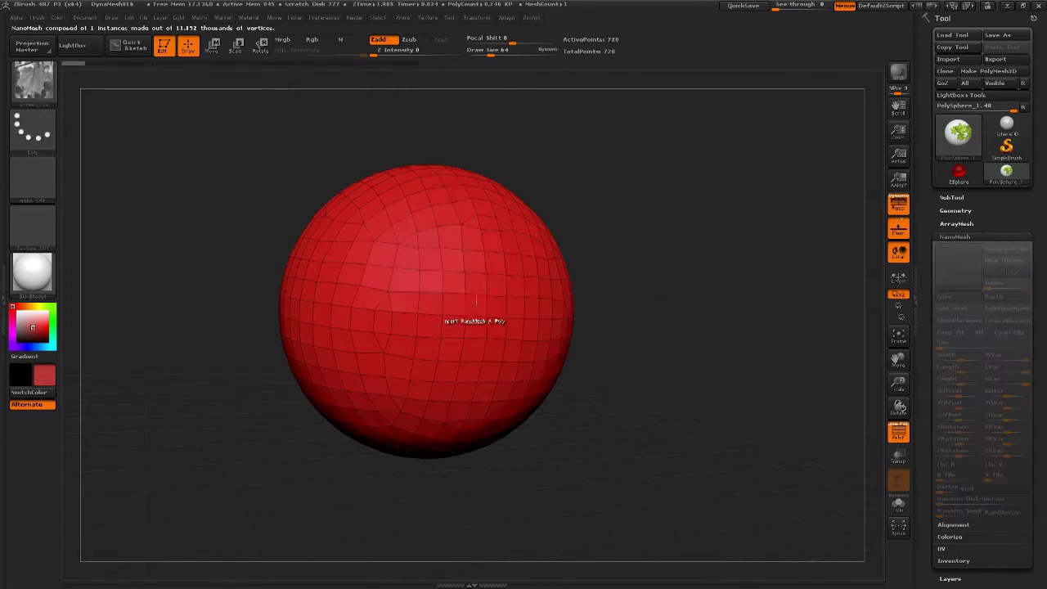
left_click_drag(474, 310, 693, 238)
key("ctrl+z")
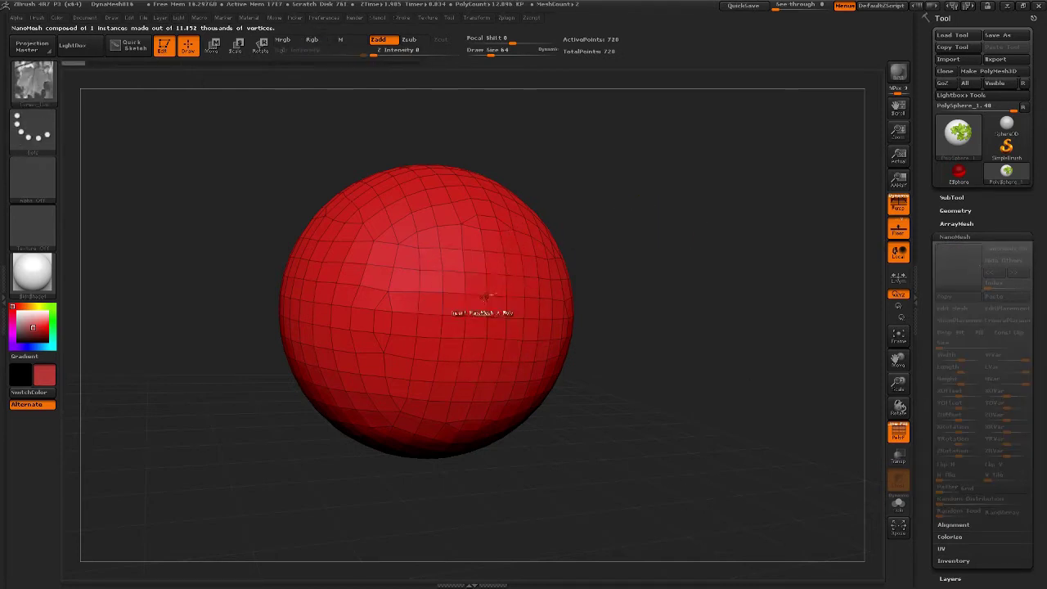
Set the Insert NanoMesh target to all polygons and cover the whole sphere with leaves at a size of about 1.26
key("space")
left_click(372, 308)
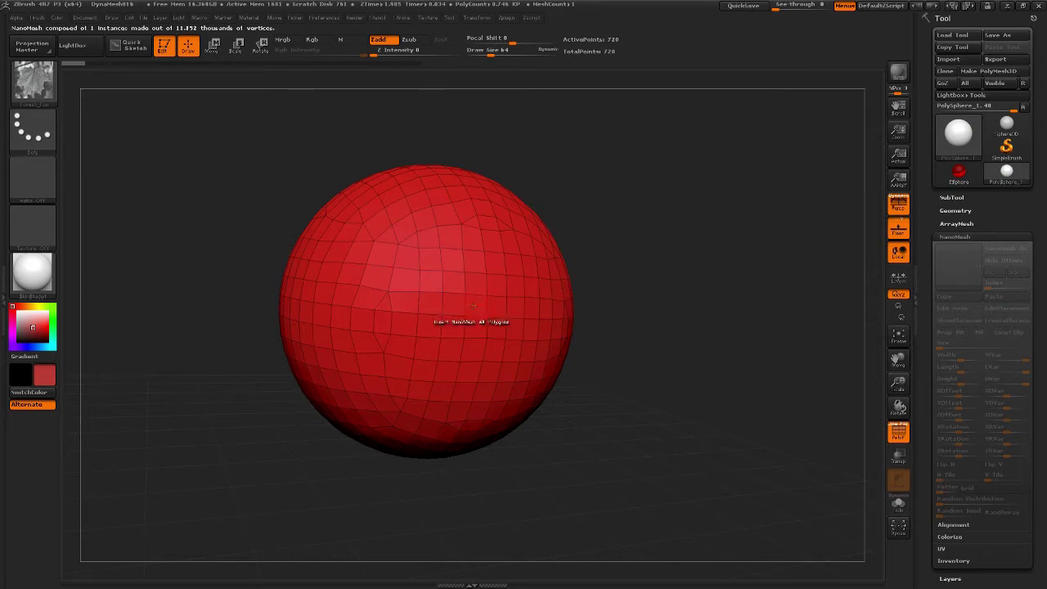
left_click(476, 307)
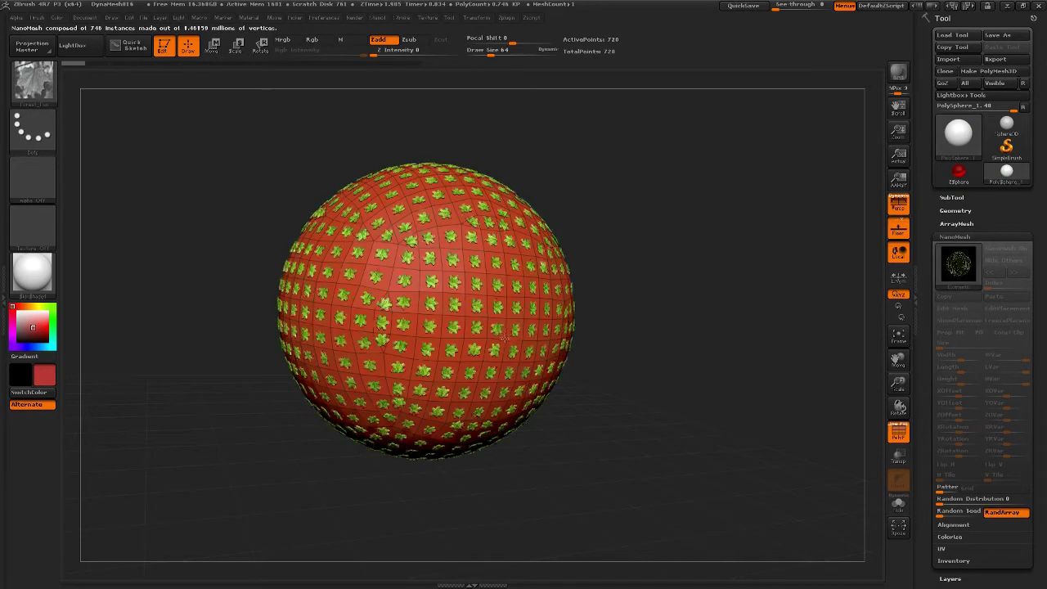
left_click_drag(512, 338, 536, 352)
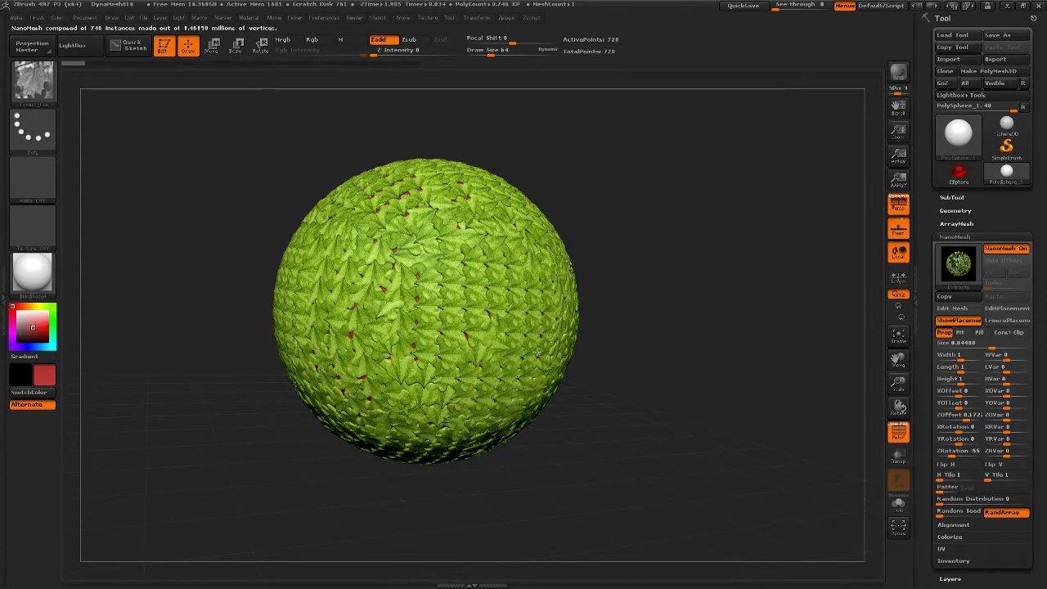
key("Right")
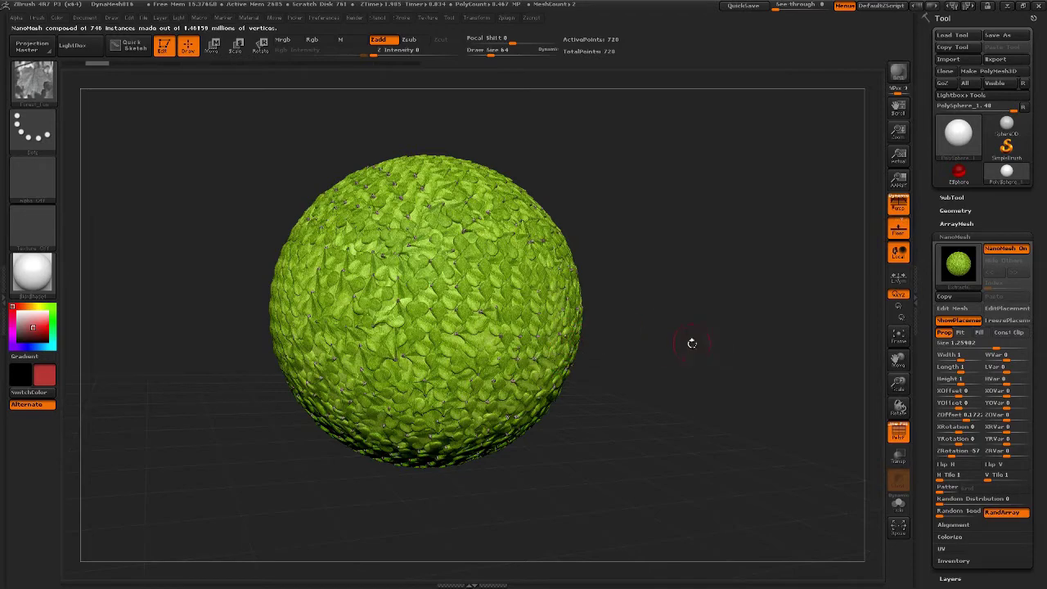
Increase the leaves' X rotation, set Y rotation to 180 and Z rotation to 91, with variations of 180 in X and Y and -180 in Z
left_click_drag(677, 357, 818, 397)
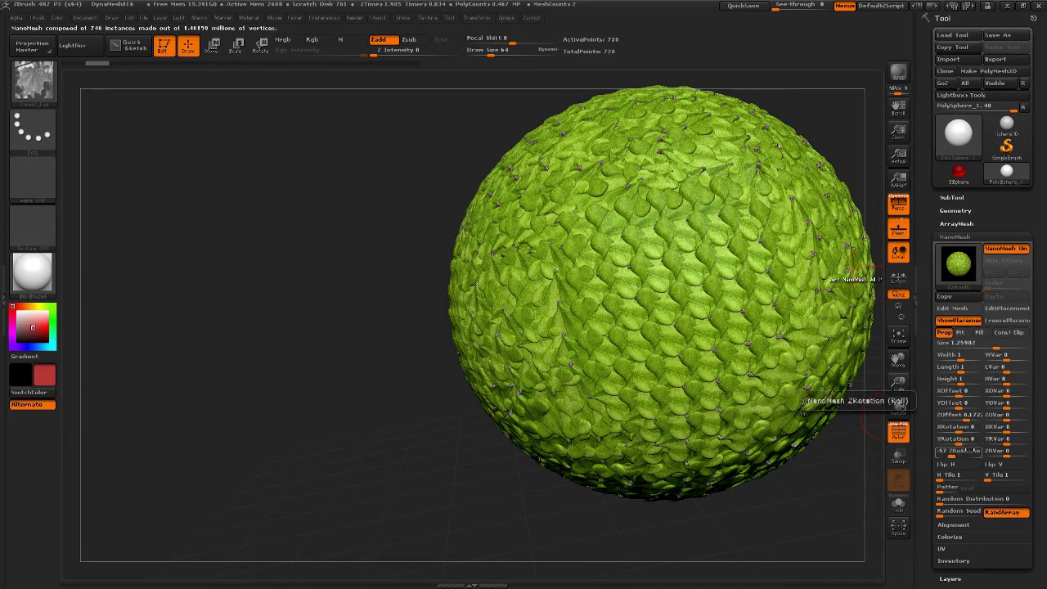
left_click_drag(957, 440, 1033, 440)
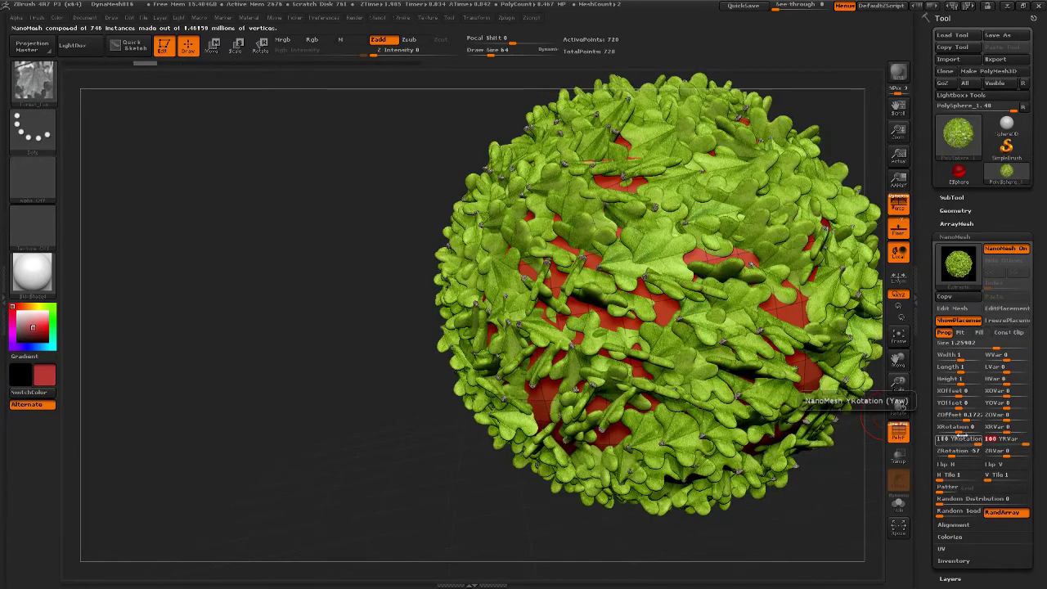
left_click_drag(957, 427, 1031, 431)
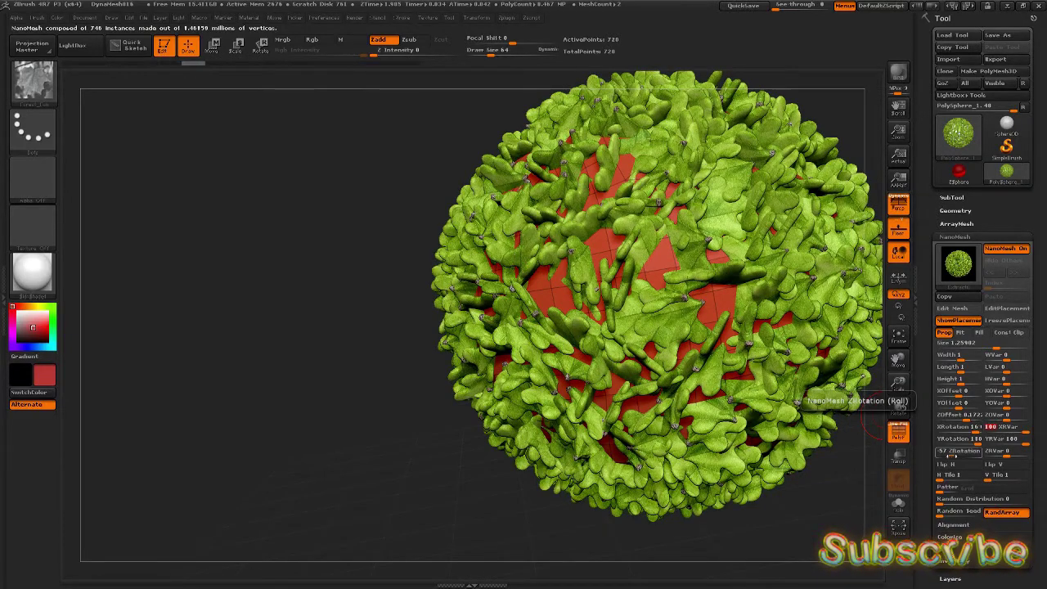
left_click_drag(950, 453, 982, 455)
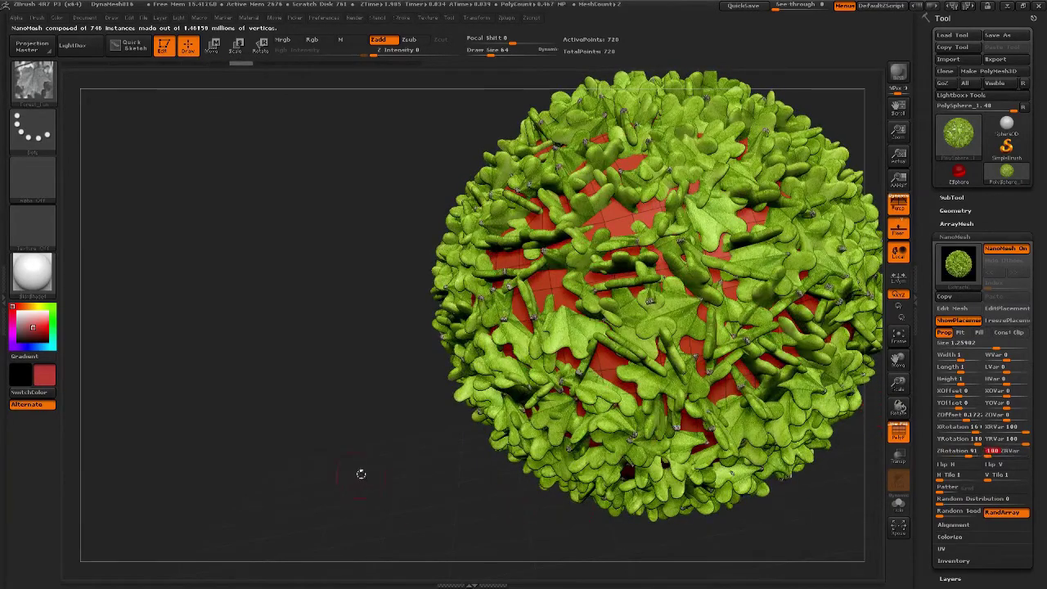
Hide the NanoMesh placement polygons and examine the leaf coverage from several angles and up close
left_click_drag(373, 451, 458, 458)
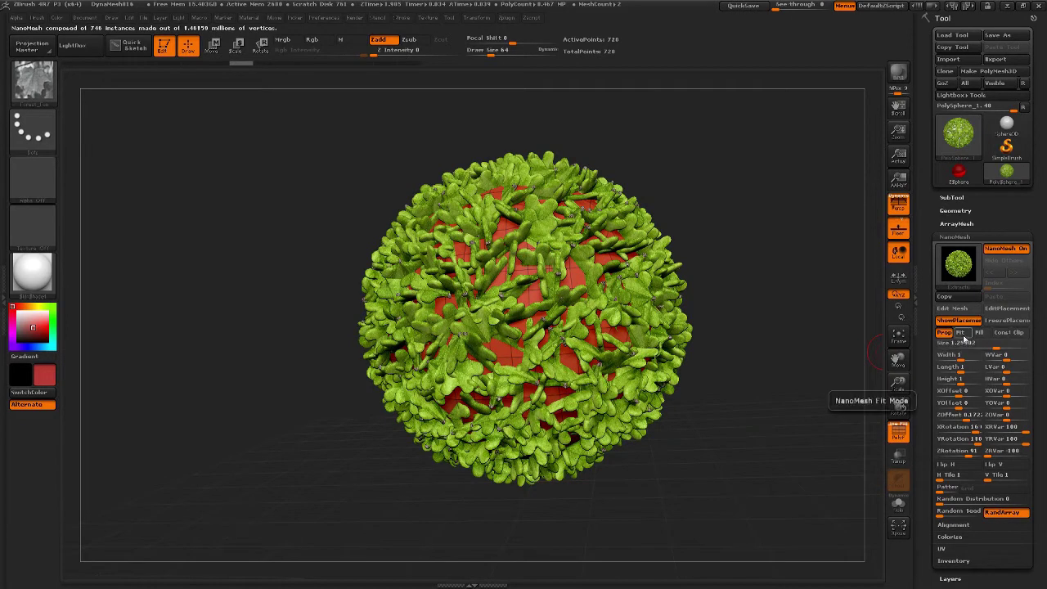
left_click(960, 321)
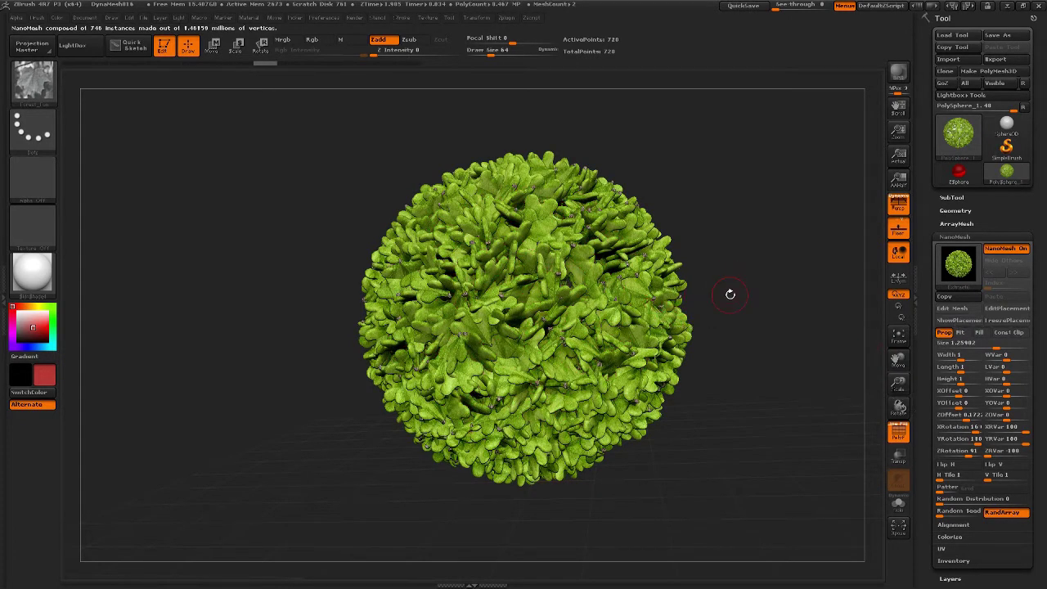
mouse_move(771, 291)
left_mouse_down()
mouse_move(806, 305)
mouse_move(777, 315)
left_mouse_up()
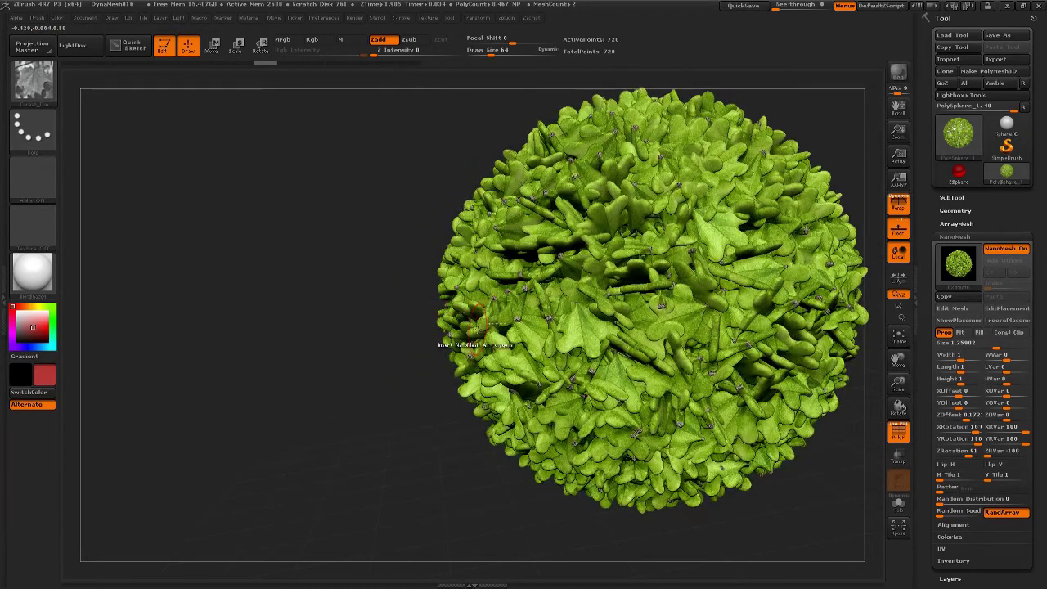
key("f")
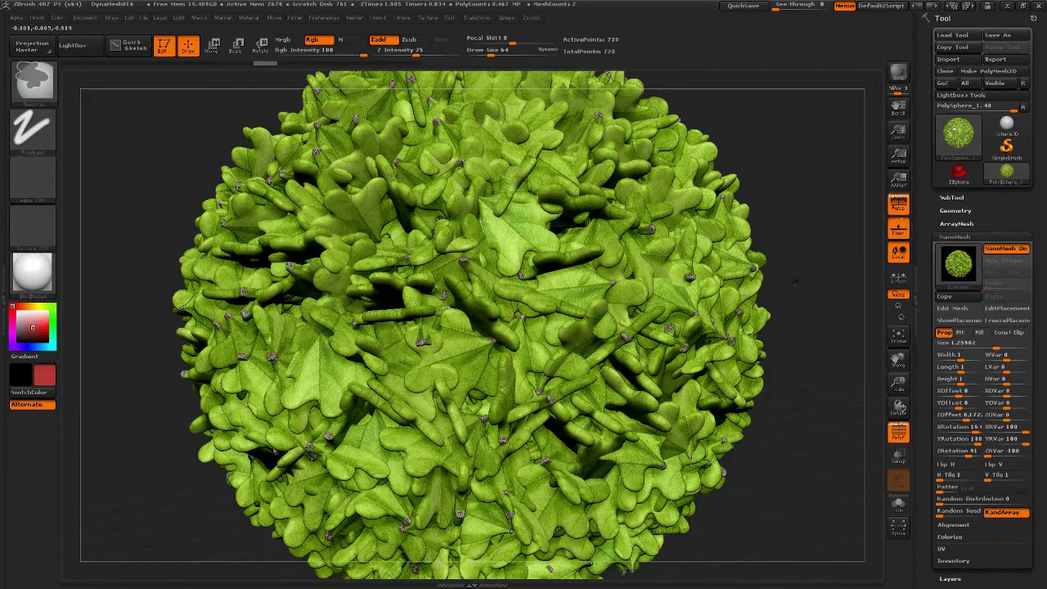
left_click_drag(797, 292, 775, 244)
right_click_drag(730, 262, 784, 335, "ctrl")
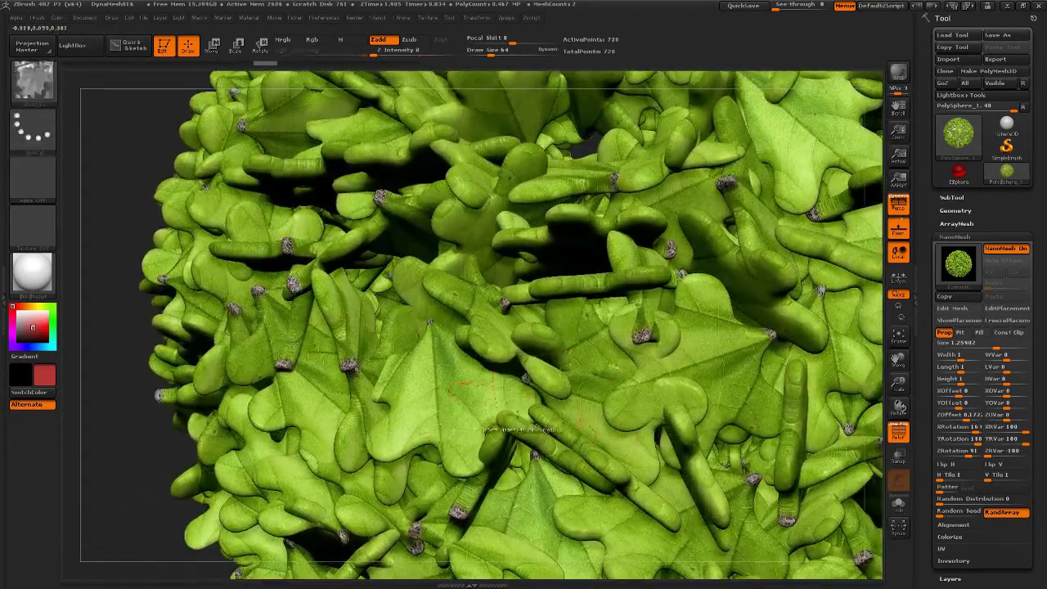
mouse_move(117, 214)
right_mouse_down("ctrl")
mouse_move(315, 321)
mouse_move(296, 293)
right_mouse_up("ctrl")
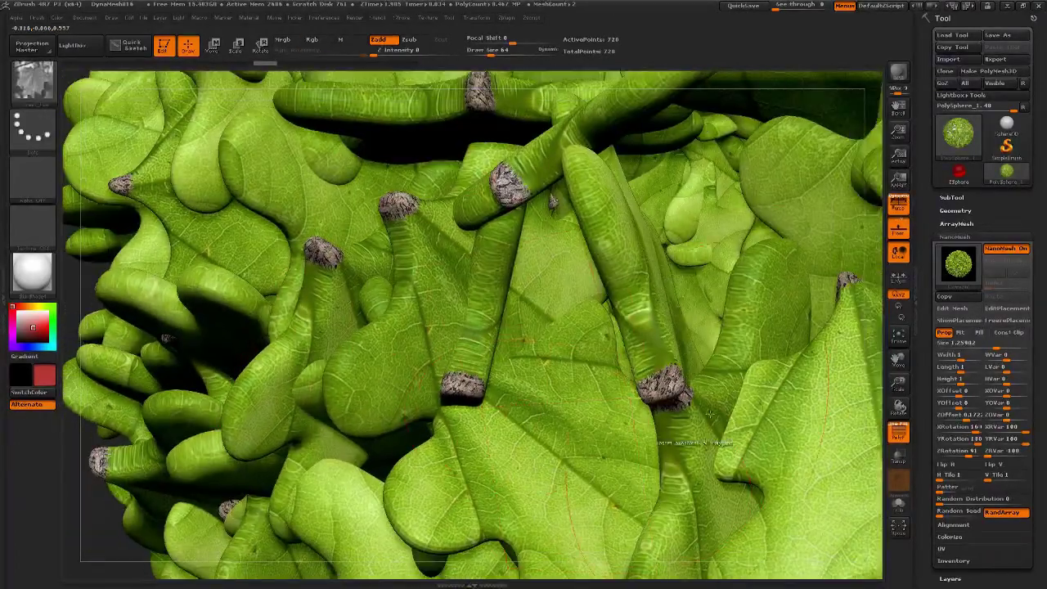
right_click_drag(874, 287, 526, 200)
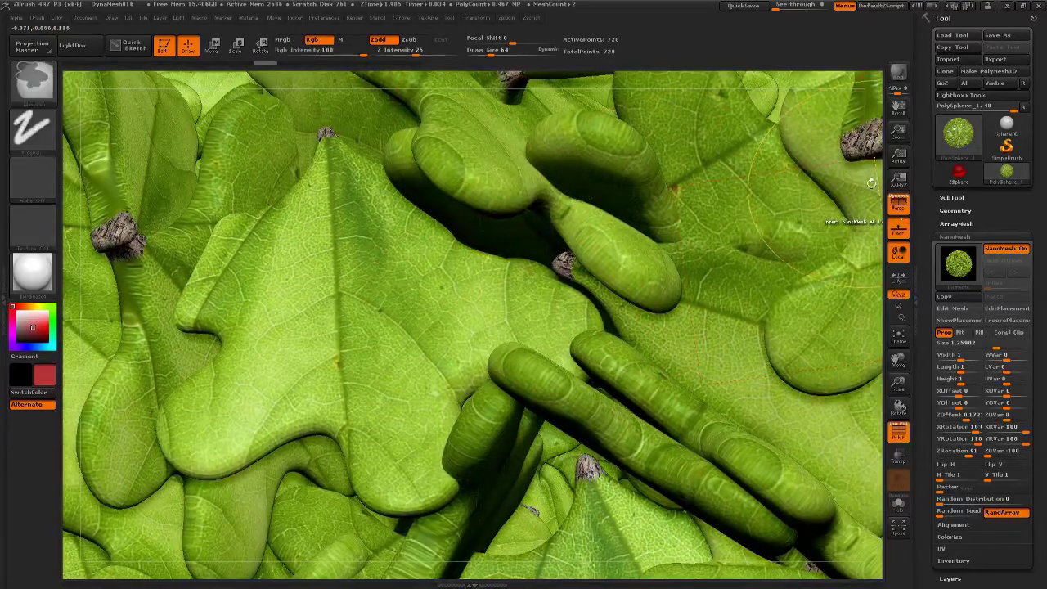
mouse_move(822, 210)
right_mouse_down("ctrl")
mouse_move(792, 155)
mouse_move(717, 129)
mouse_move(630, 164)
right_mouse_up("ctrl")
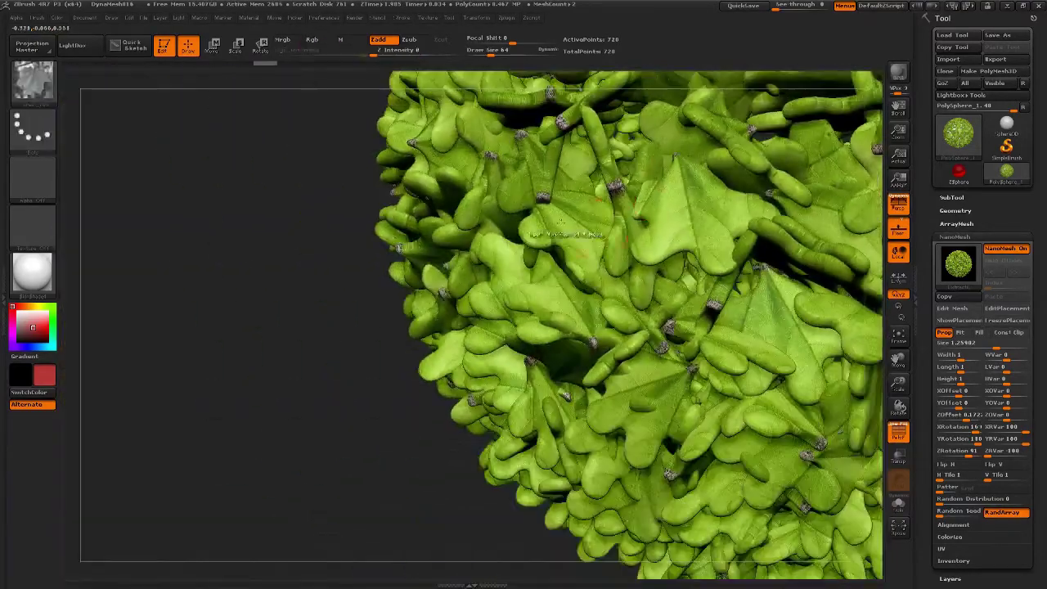
key("f")
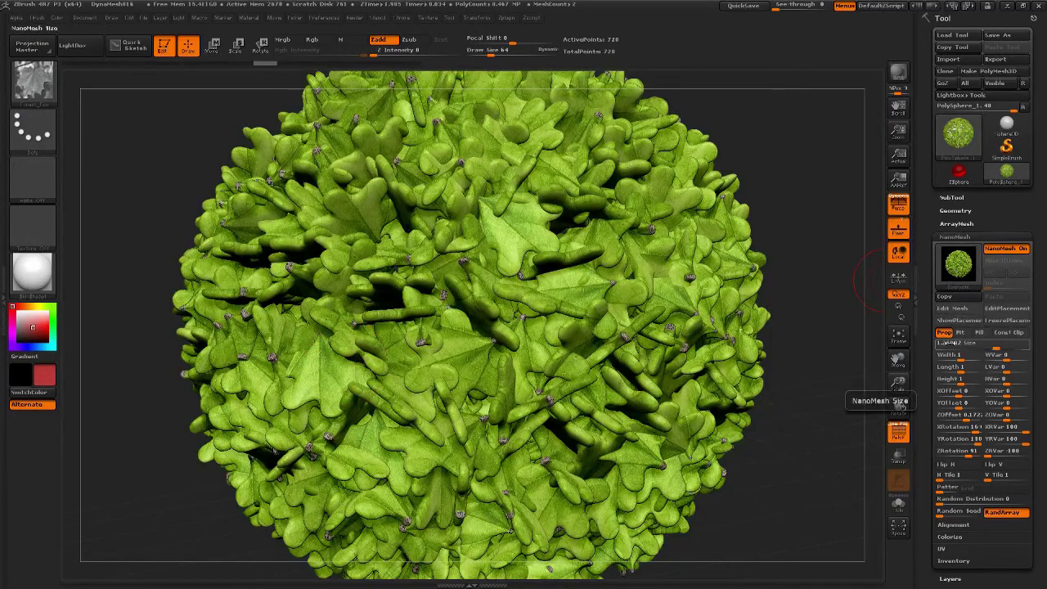
Show the placement polygons again and reduce the leaf NanoMesh size to about 0.29
left_click(960, 322)
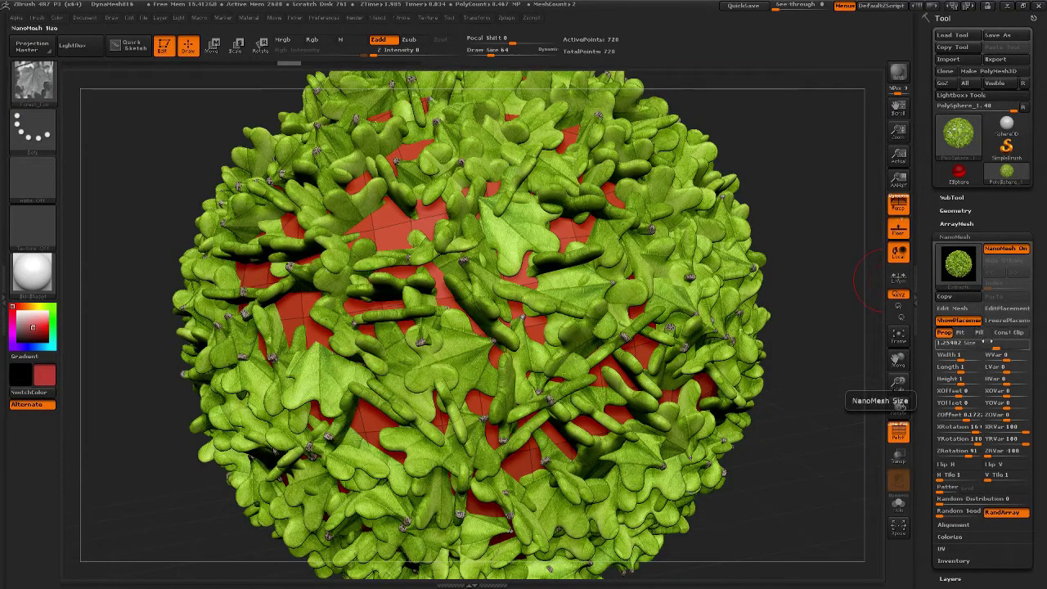
left_click(984, 344)
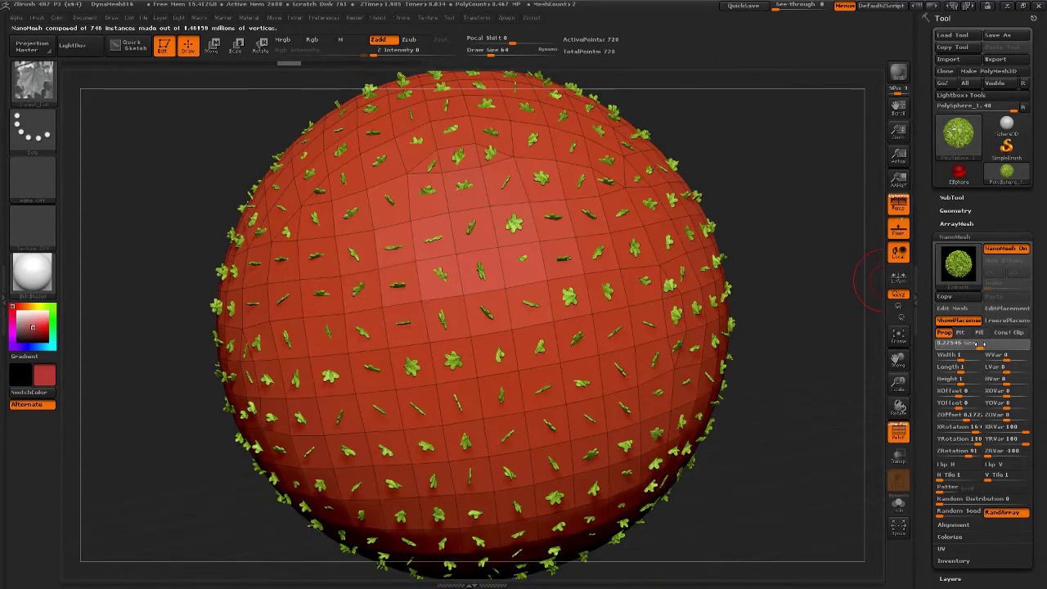
left_click_drag(980, 344, 983, 344)
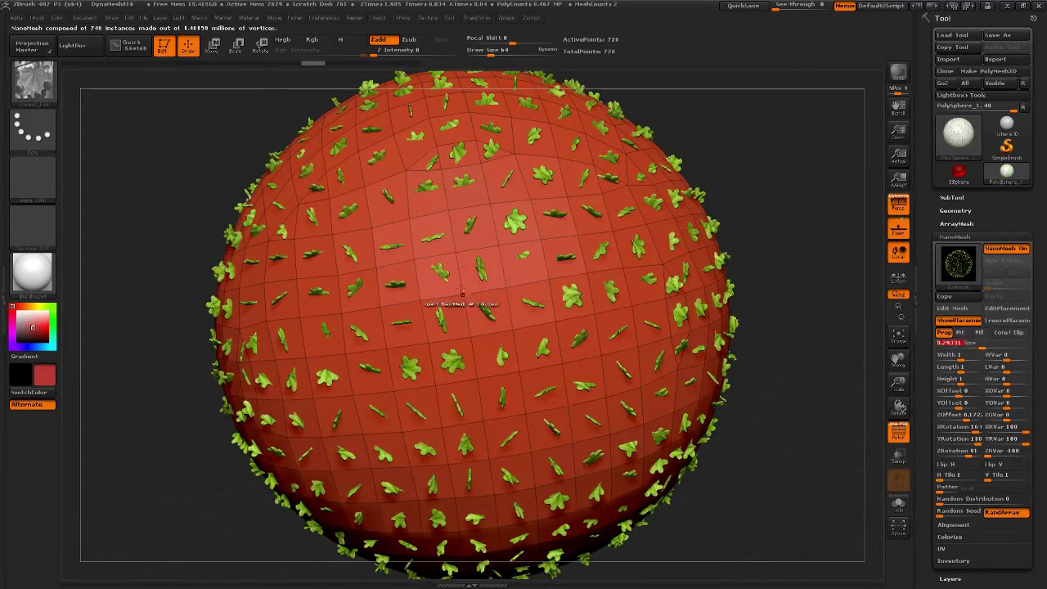
Choose the Stick insert mesh and add it as a NanoMesh on all polygons of the sphere at a size of about 0.37
key("m")
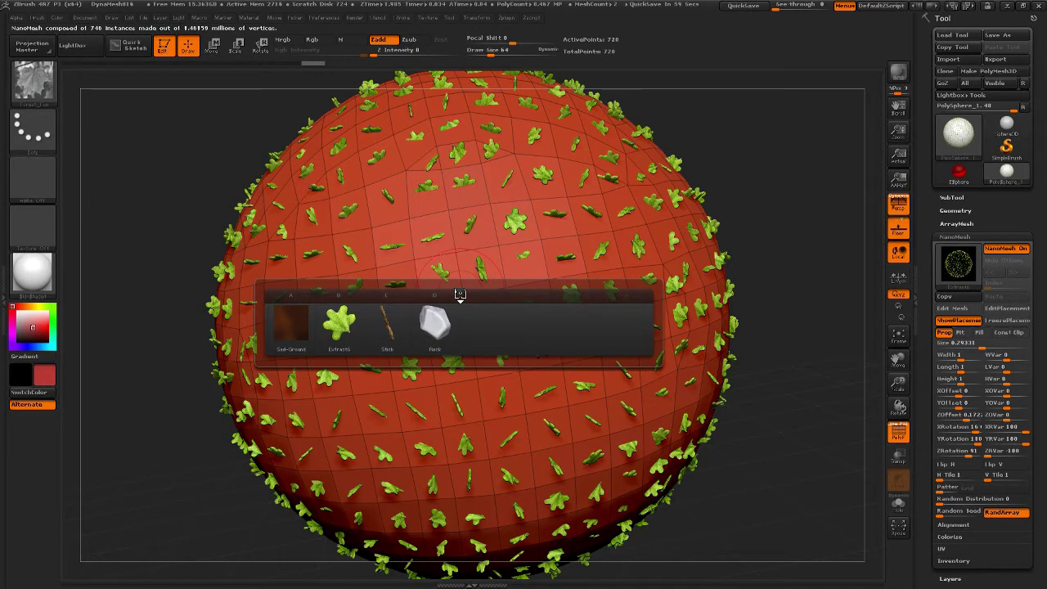
left_click(391, 329)
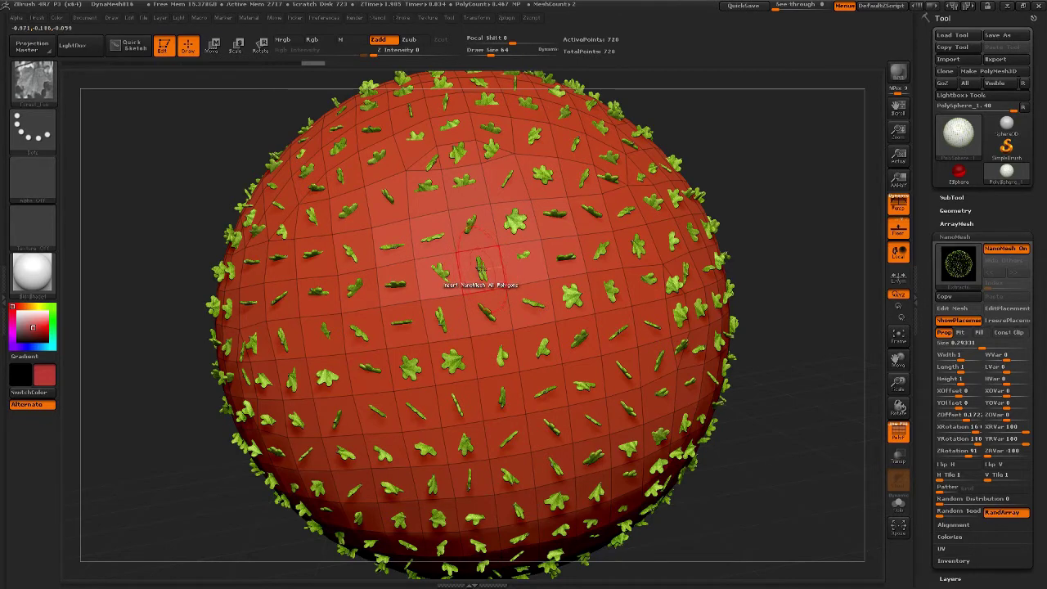
right_click_drag(481, 268, 484, 277)
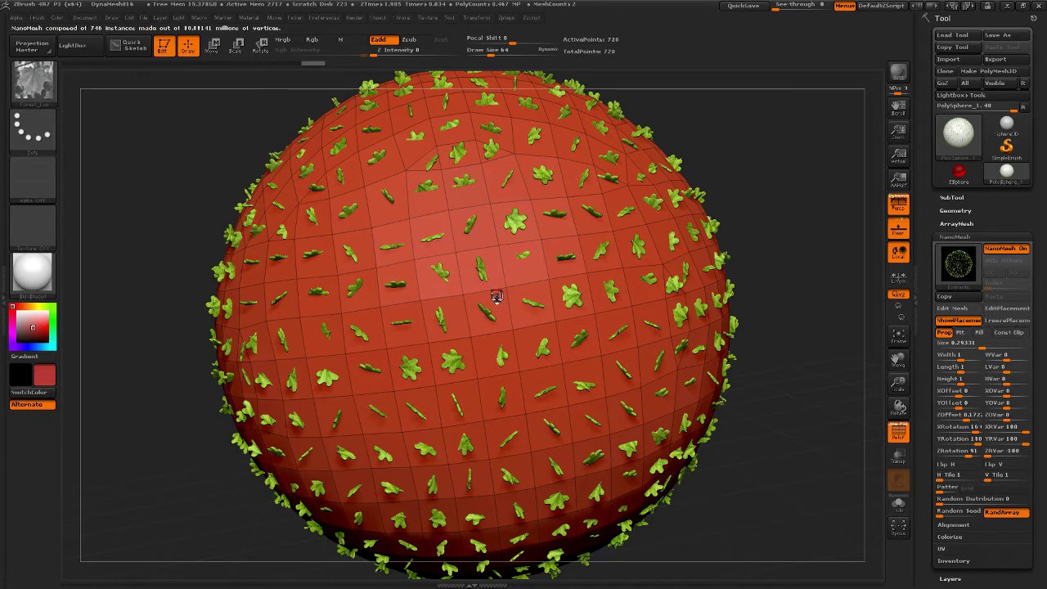
key("ctrl+z")
key("ctrl+shift+z")
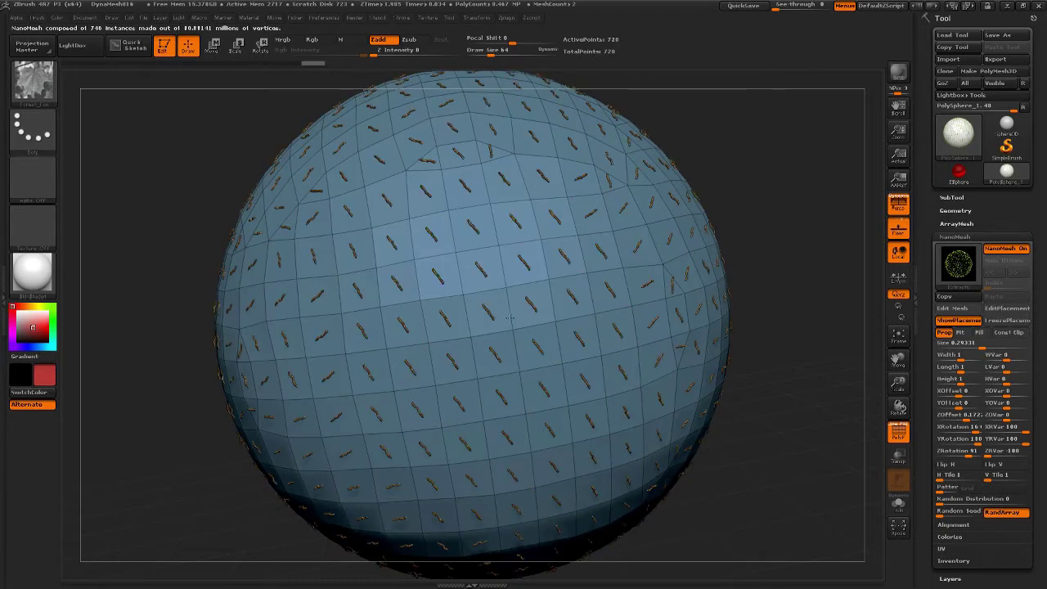
key("ctrl+shift+z")
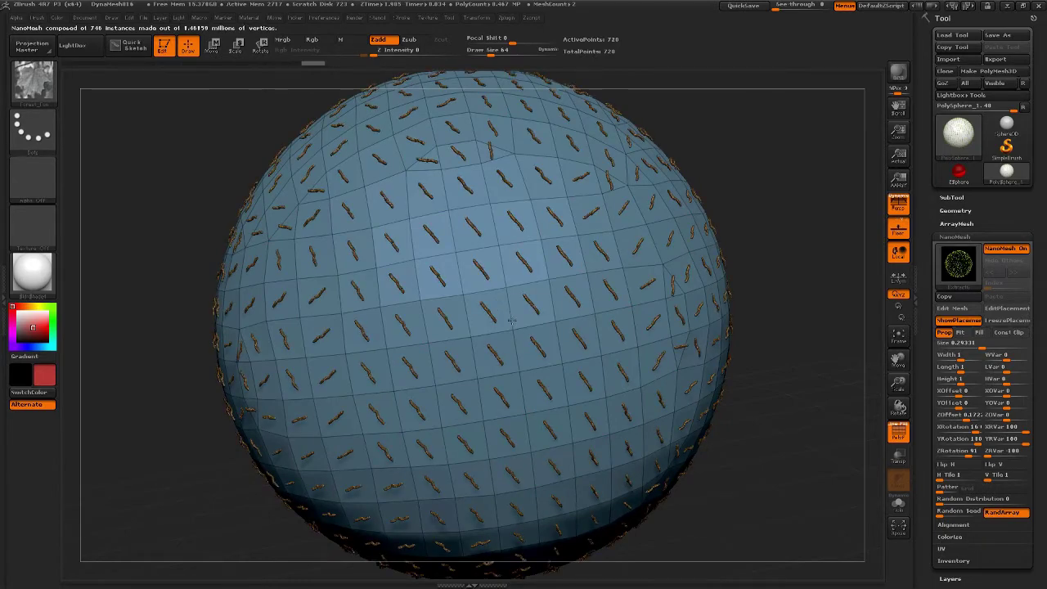
key("ctrl+shift+z")
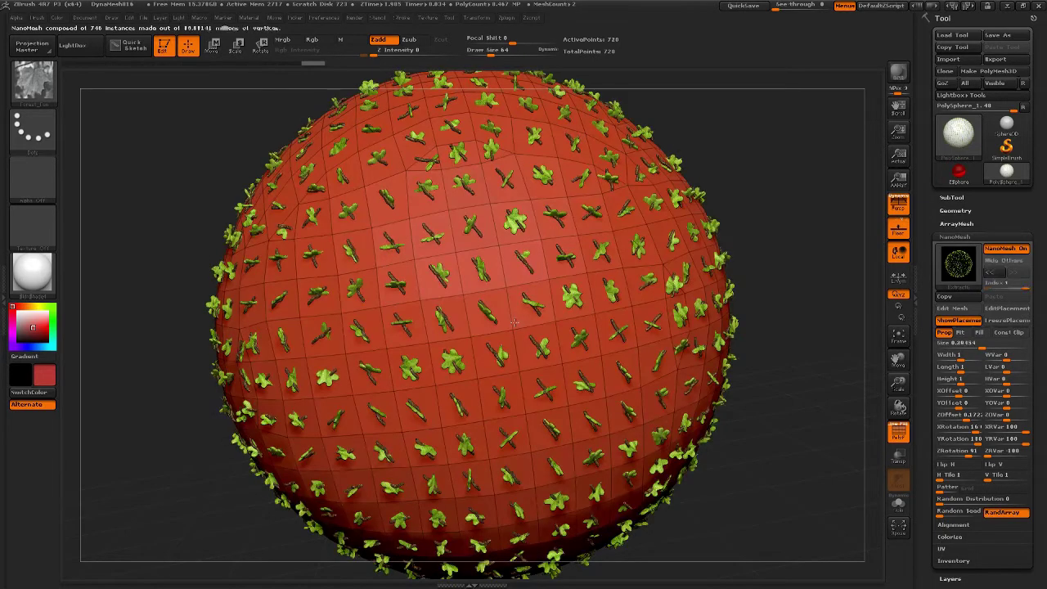
key("ctrl+shift+z")
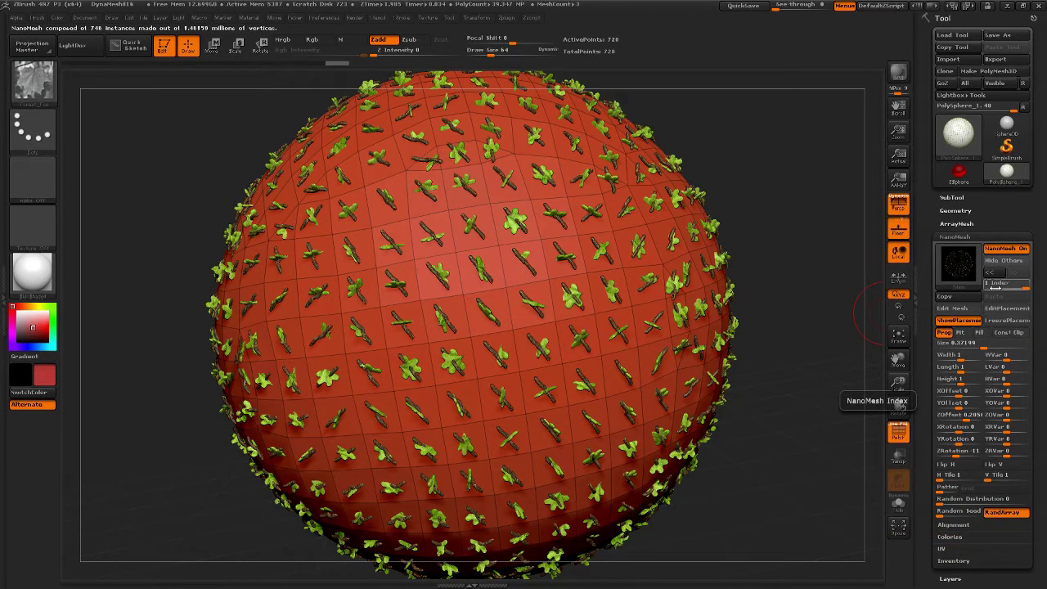
Switch between the leaf and stick NanoMeshes, then with the stick at index 1 active, enlarge its size to about 1.49
left_click_drag(995, 287, 992, 288)
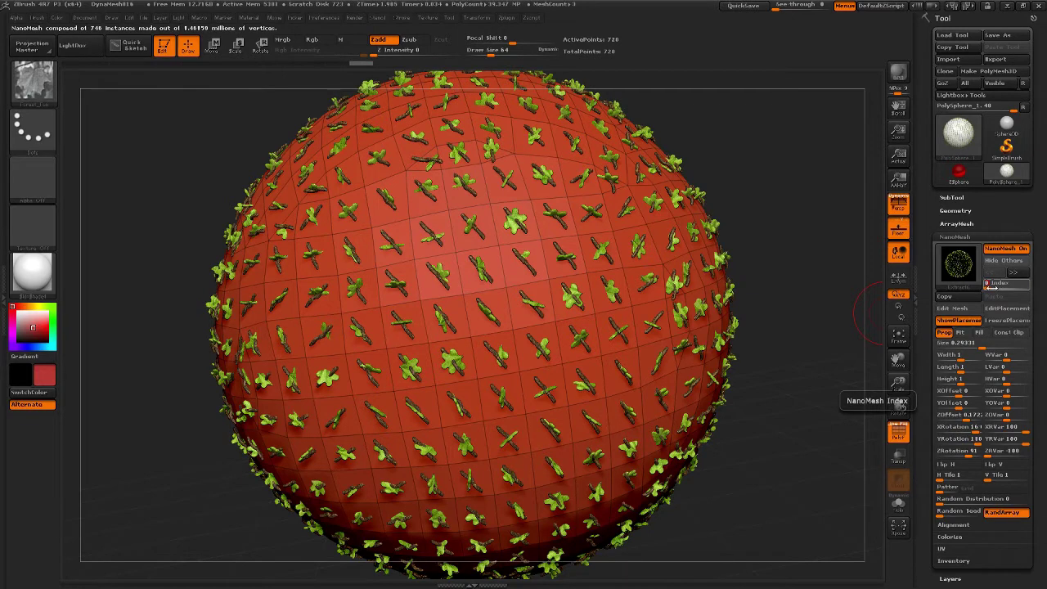
mouse_move(971, 276)
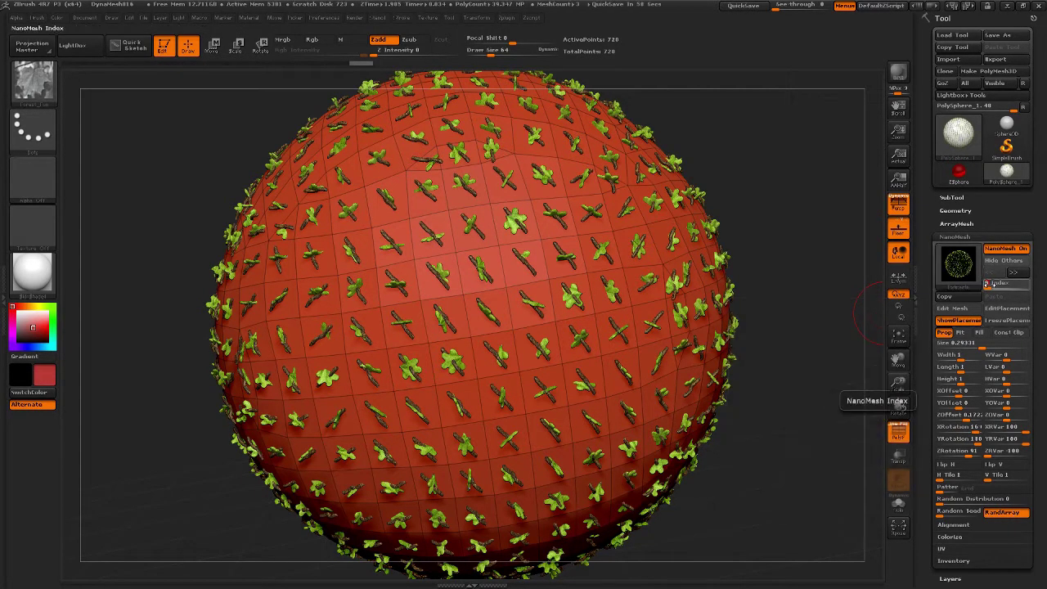
left_click_drag(992, 286, 1023, 288)
mouse_move(965, 273)
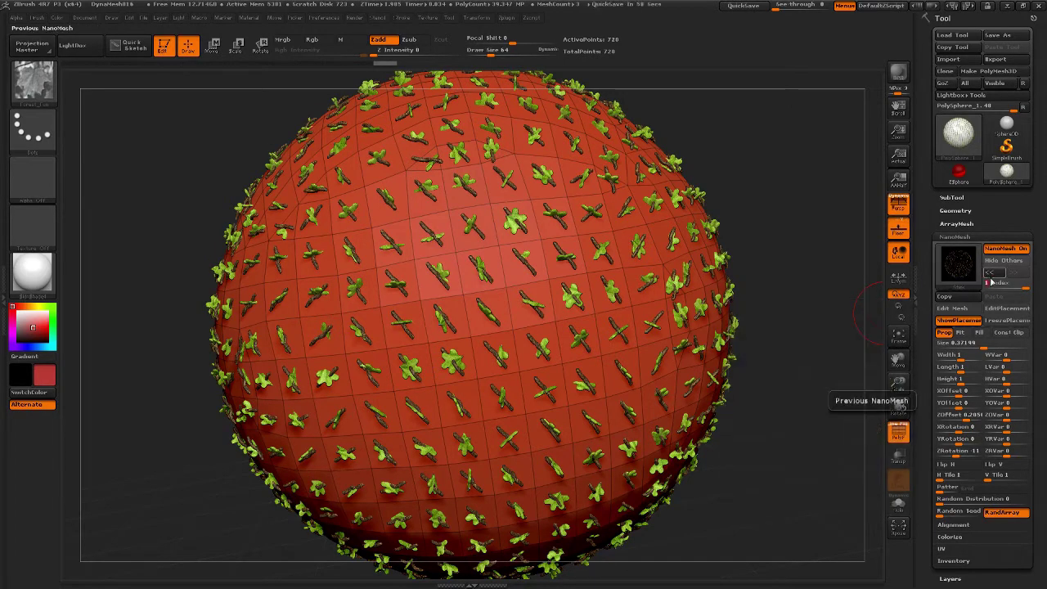
left_click_drag(995, 284, 985, 284)
mouse_move(962, 272)
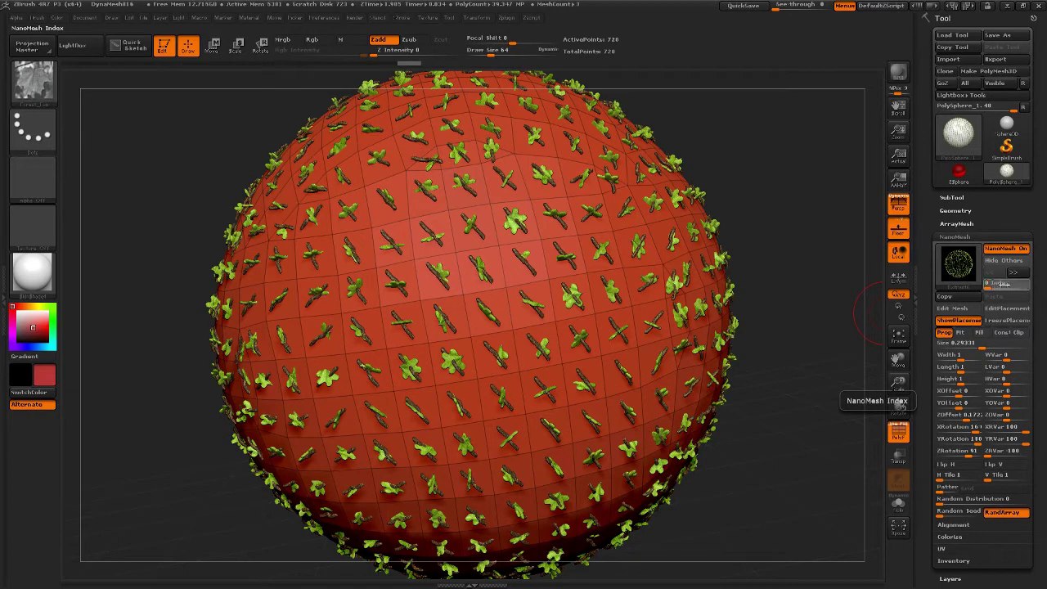
left_click_drag(995, 284, 1007, 284)
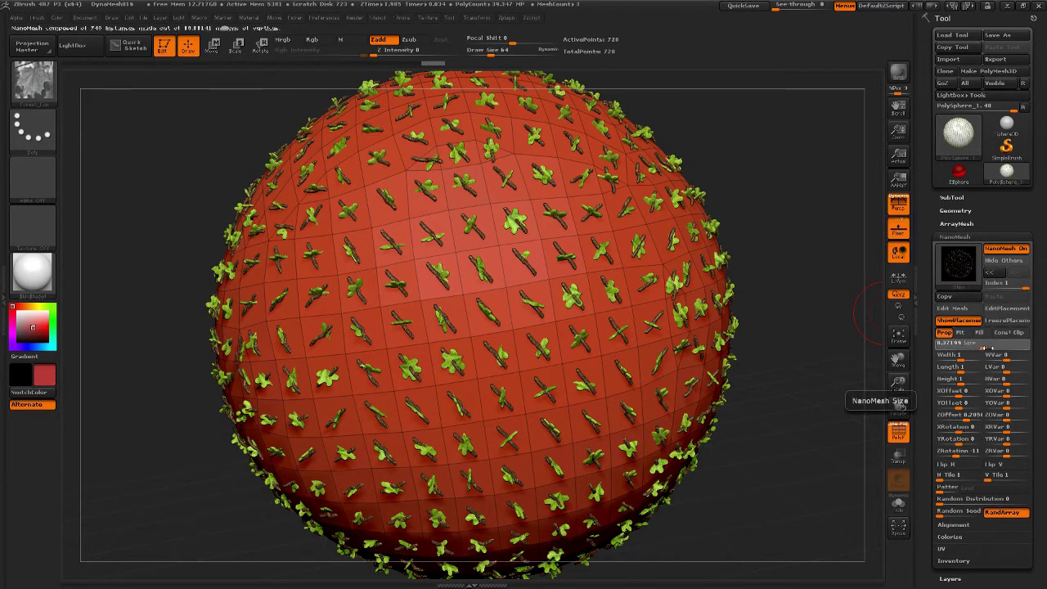
left_click_drag(992, 349, 1001, 347)
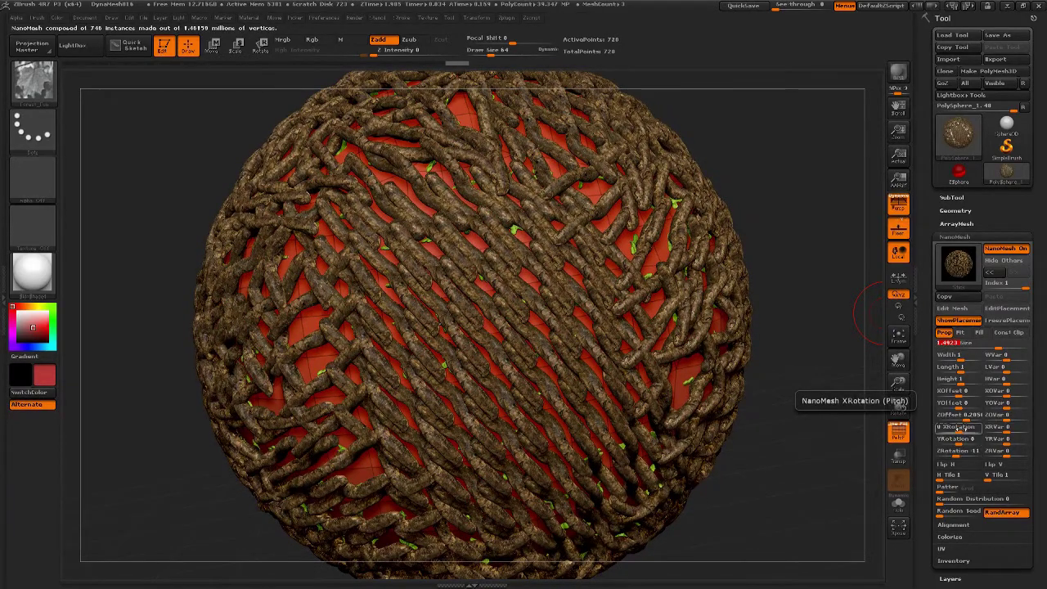
Adjust the stick NanoMesh's X, Y and Z rotation with variations of 29, -100 and 62, and use the Grid tiling pattern
left_click_drag(953, 427, 973, 428)
left_click_drag(974, 427, 1020, 430)
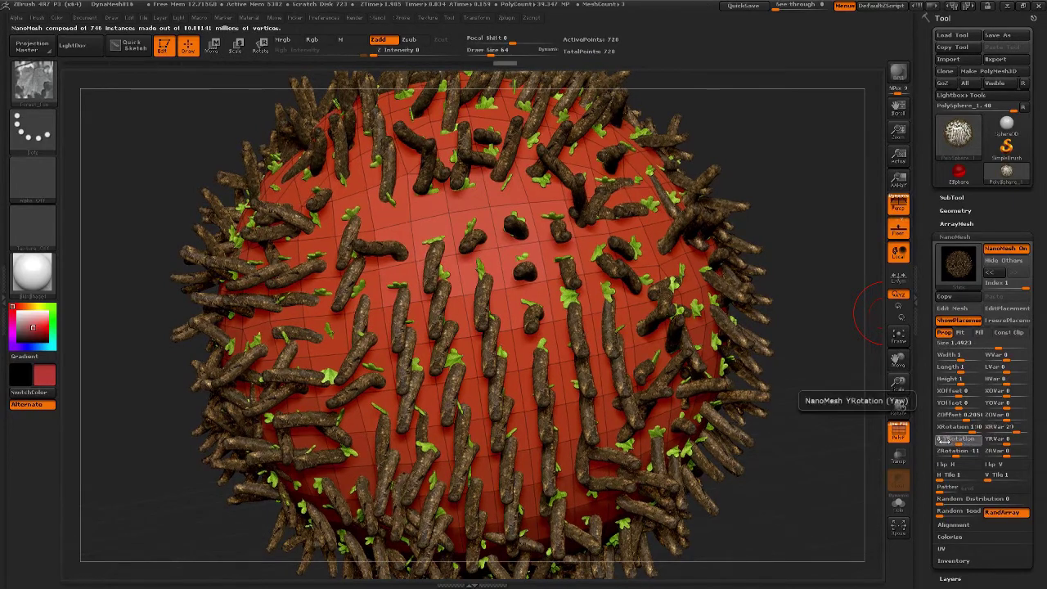
left_click_drag(943, 440, 1000, 464)
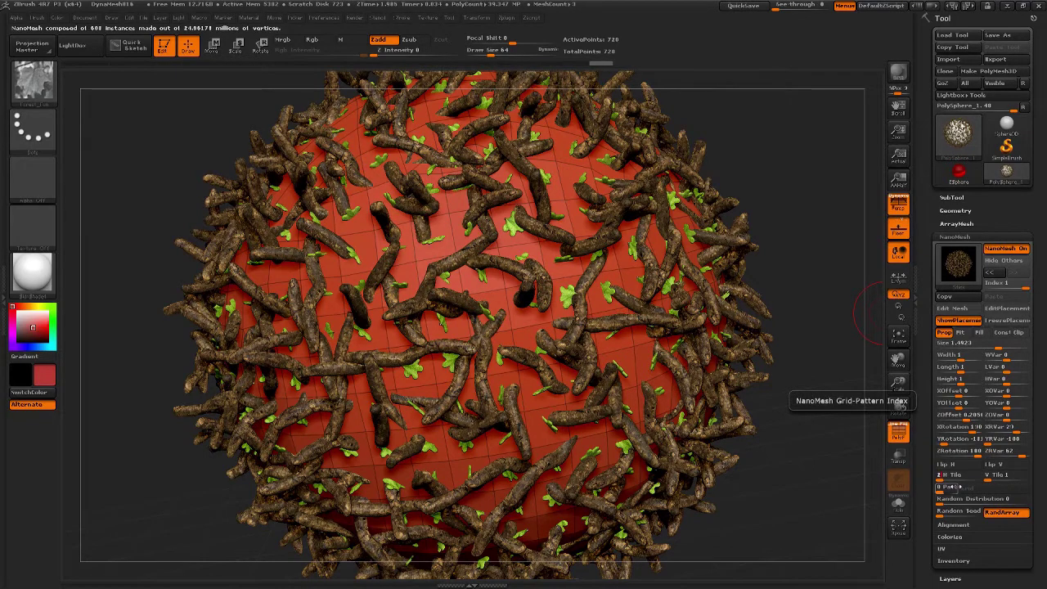
left_click(956, 487)
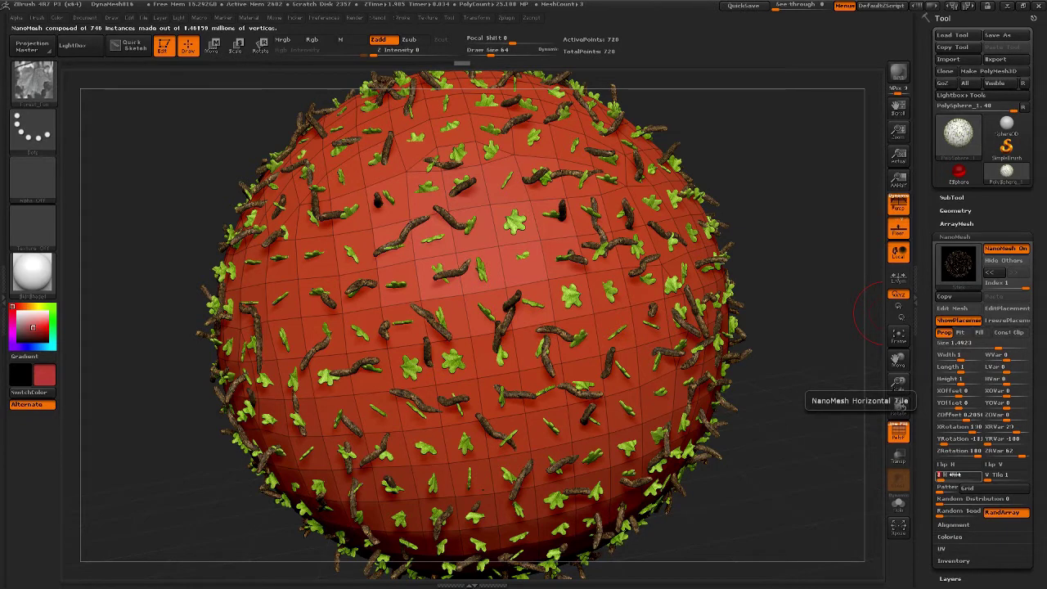
Try a horizontal tile of 12 on the stick NanoMesh with its size at 10, and reduce the size to about 0.82
key("Return")
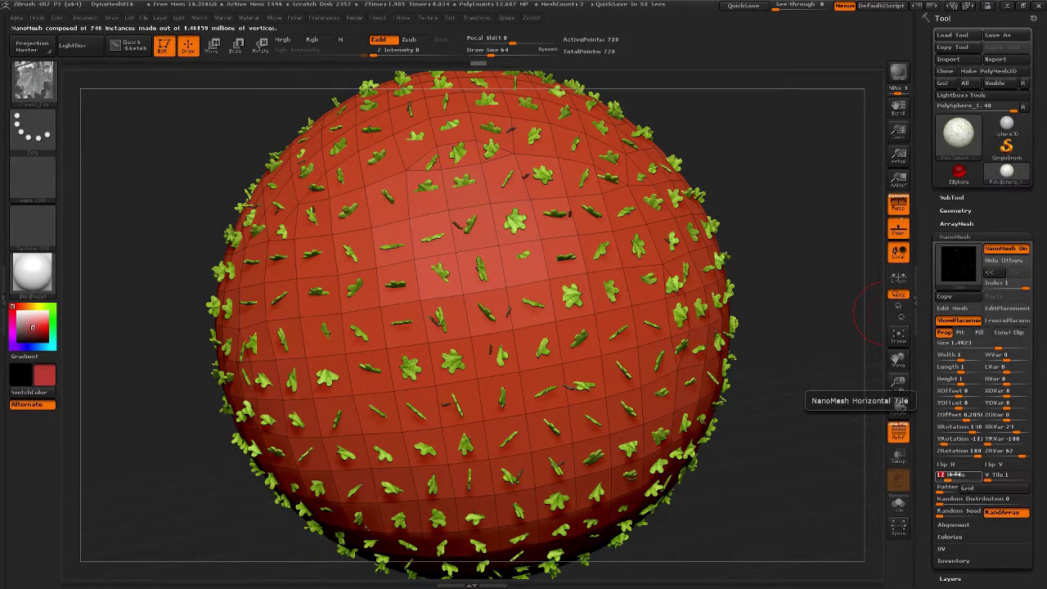
left_click_drag(1008, 345, 1027, 346)
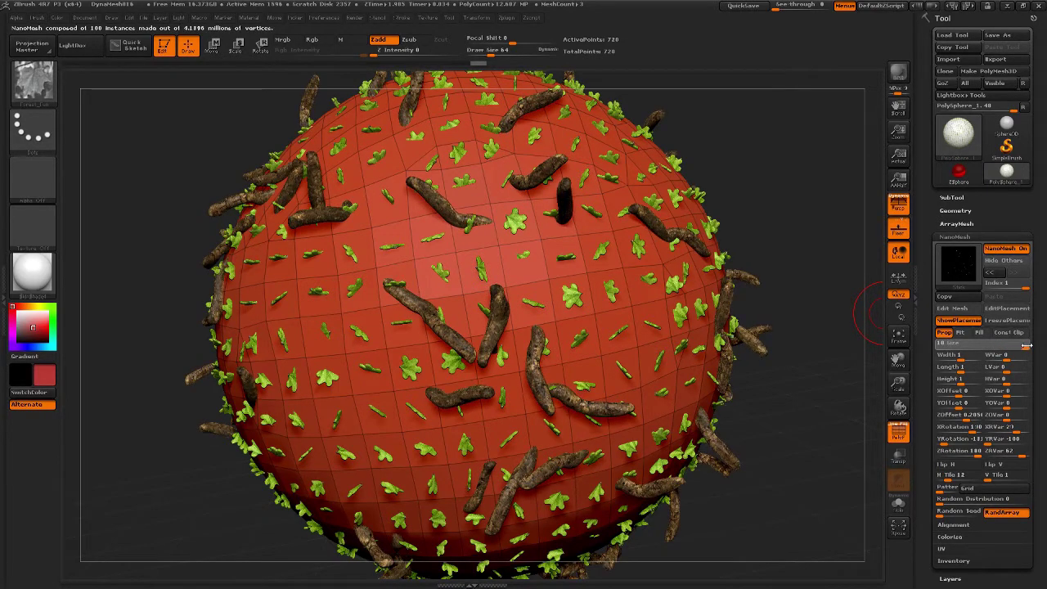
left_click_drag(791, 447, 823, 377)
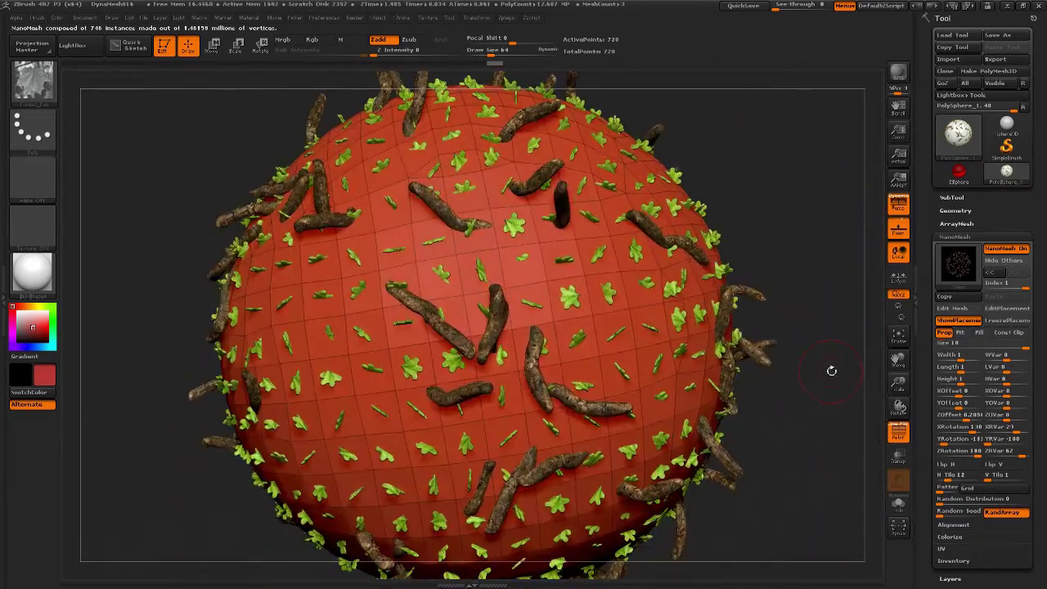
left_click_drag(1025, 348, 992, 347)
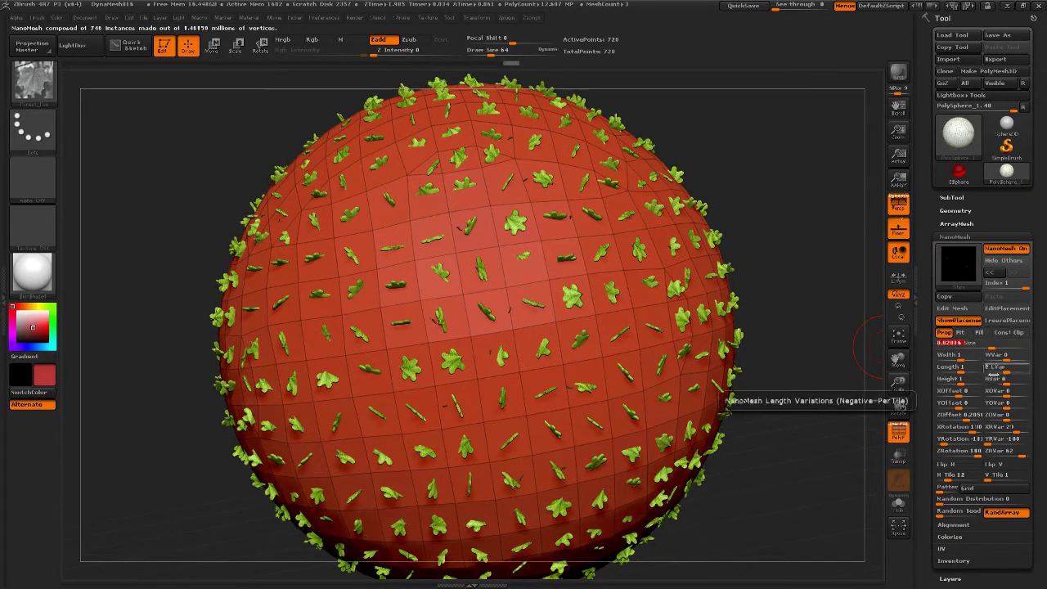
Set both the horizontal and vertical tile of the stick NanoMesh to 2
left_click(957, 475)
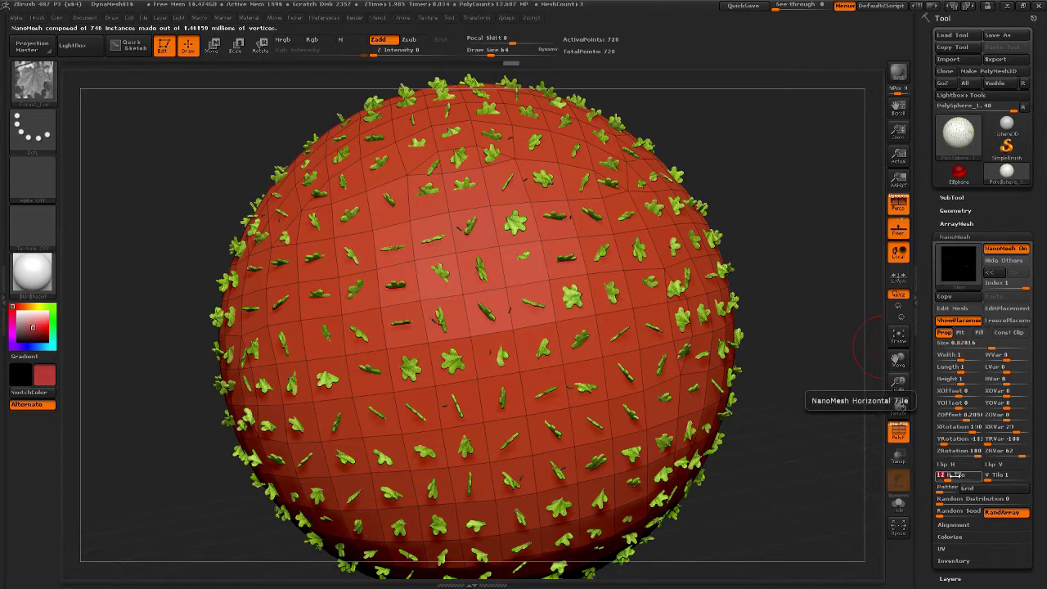
type("2")
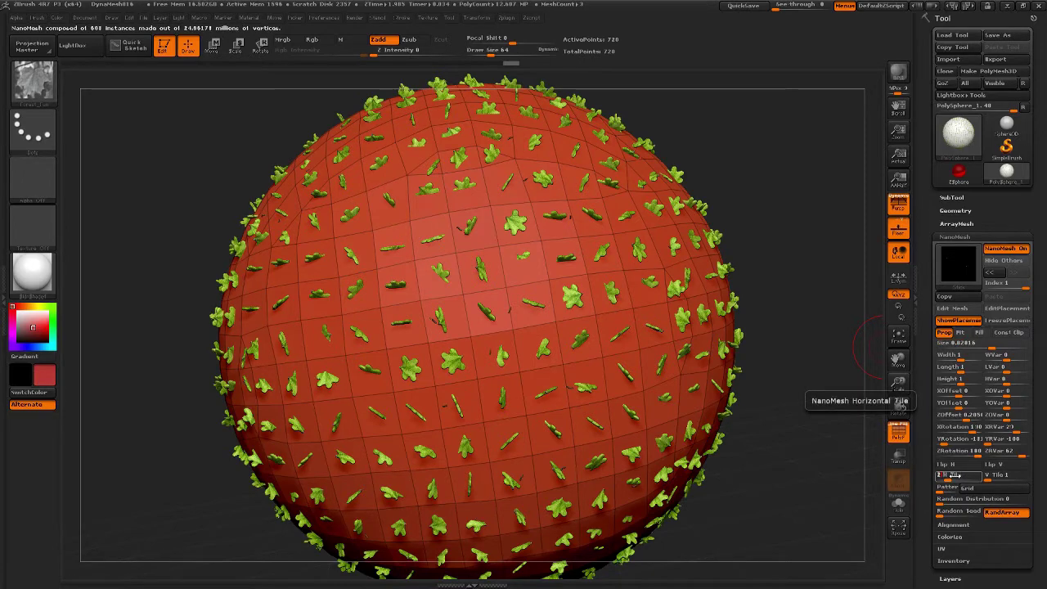
key("Return")
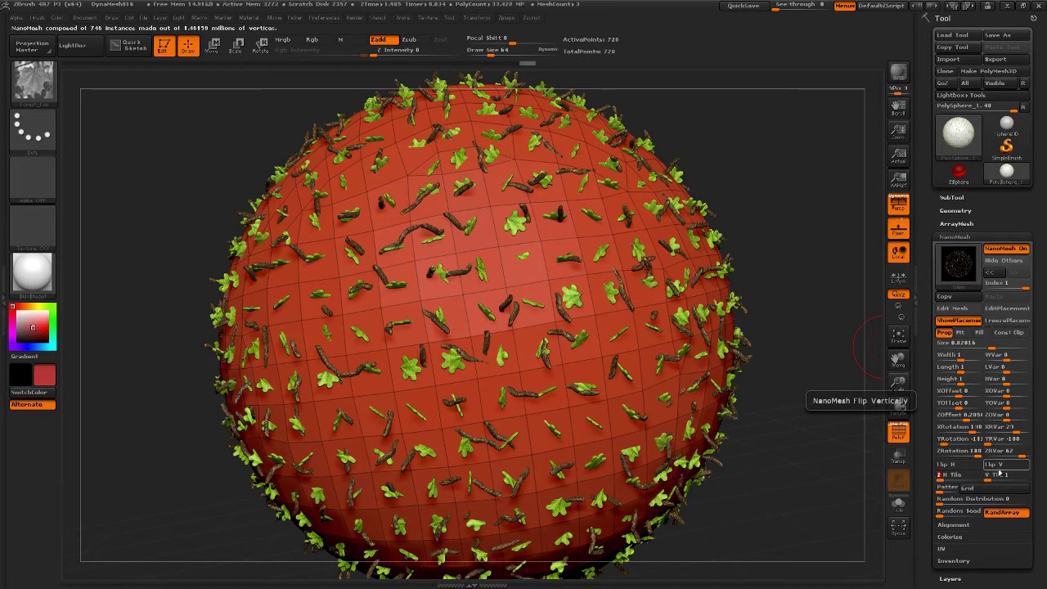
left_click(1003, 476)
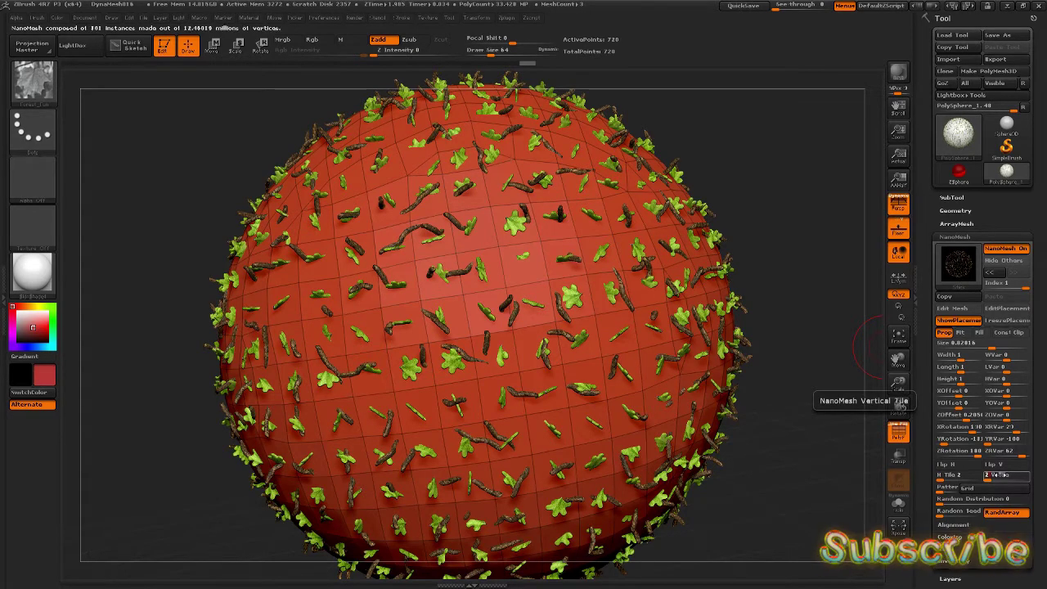
type("2 V Tile")
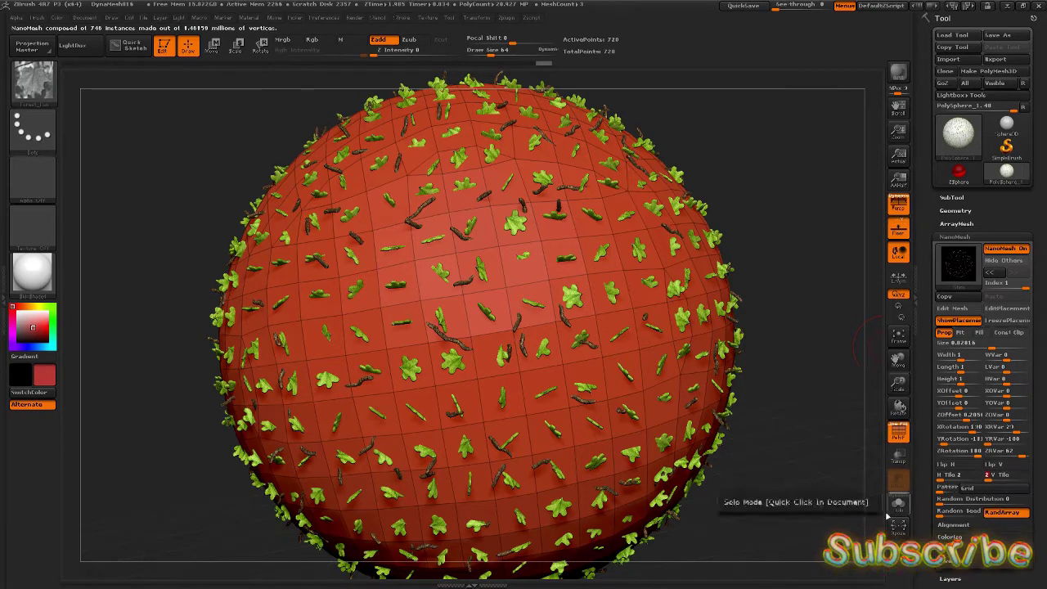
Enlarge the stick NanoMesh to a size of about 1.64 and raise its random distribution to about 42.5
left_click(991, 343)
left_click_drag(991, 344, 1000, 348)
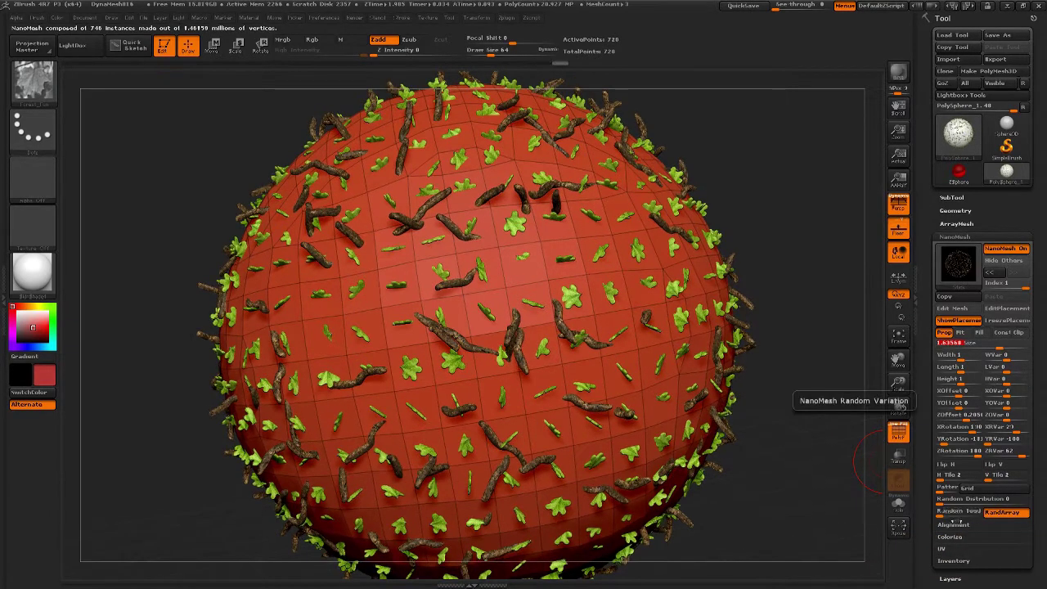
left_click_drag(941, 498, 986, 503)
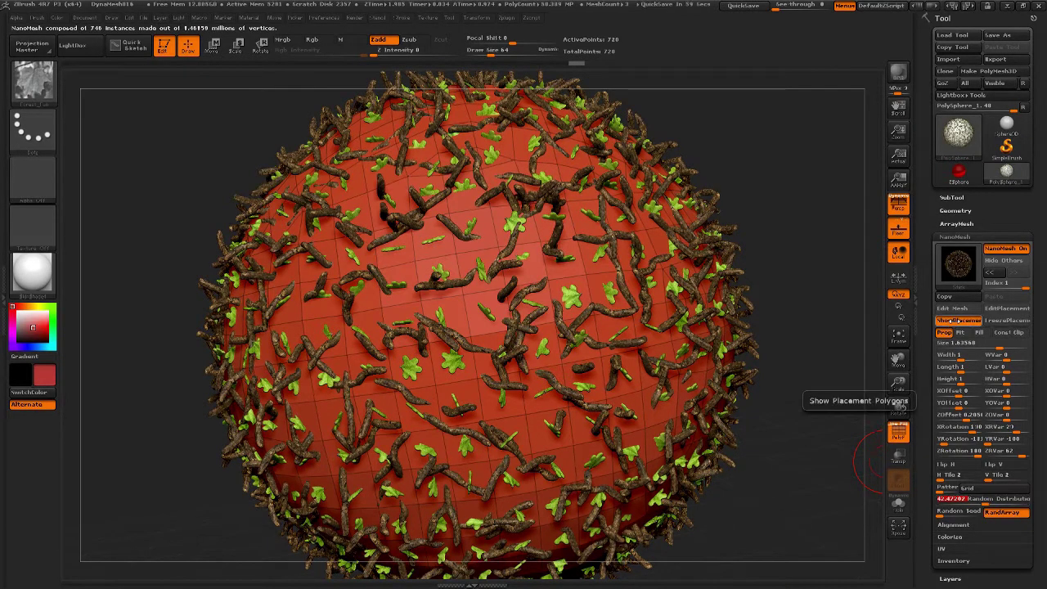
Hide the placement polygons to examine the combined stick and leaf coverage, and show them again
left_click(956, 321)
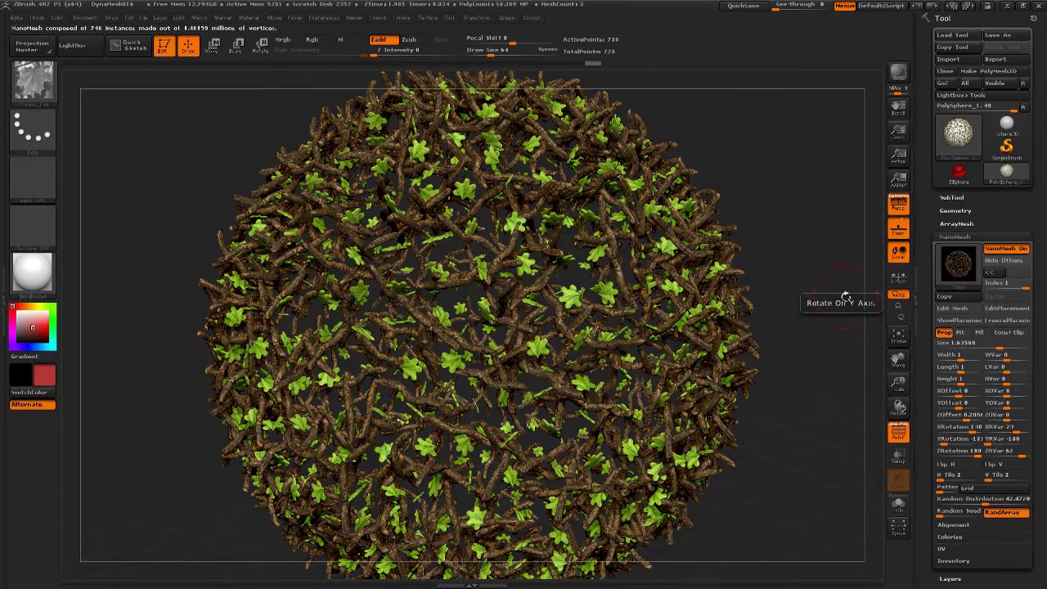
left_click_drag(804, 307, 810, 333)
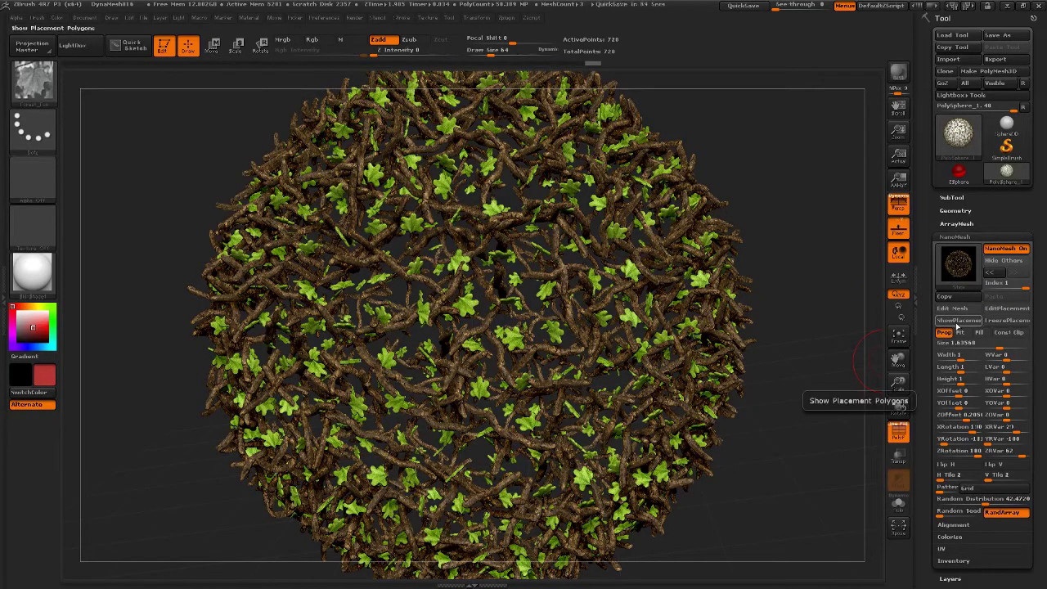
left_click(957, 326)
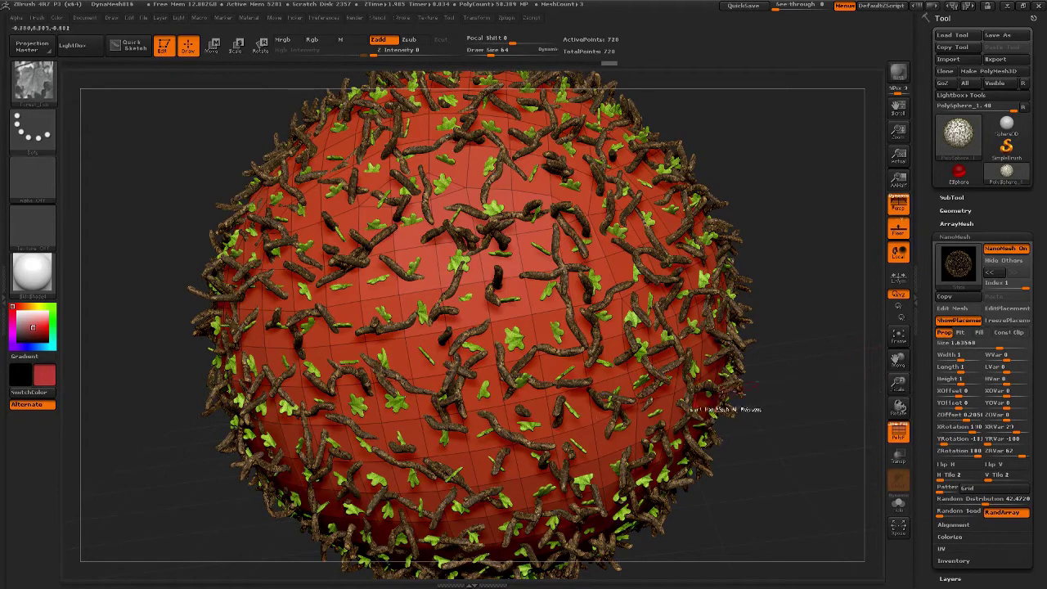
Choose the Rock insert mesh and add it as a NanoMesh on all polygons of the sphere at a size of about 0.39
key("m")
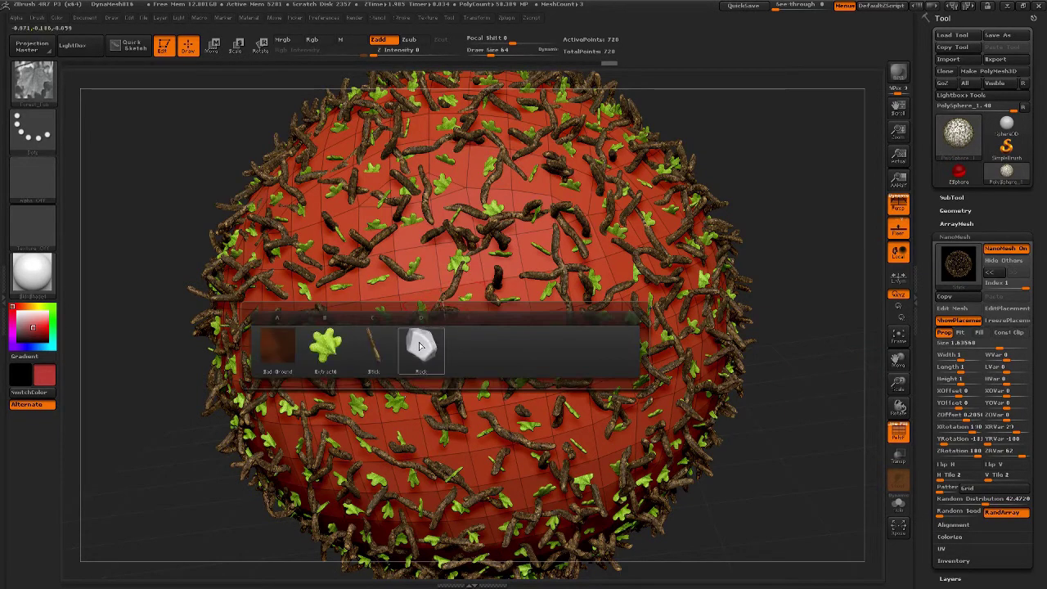
mouse_move(419, 347)
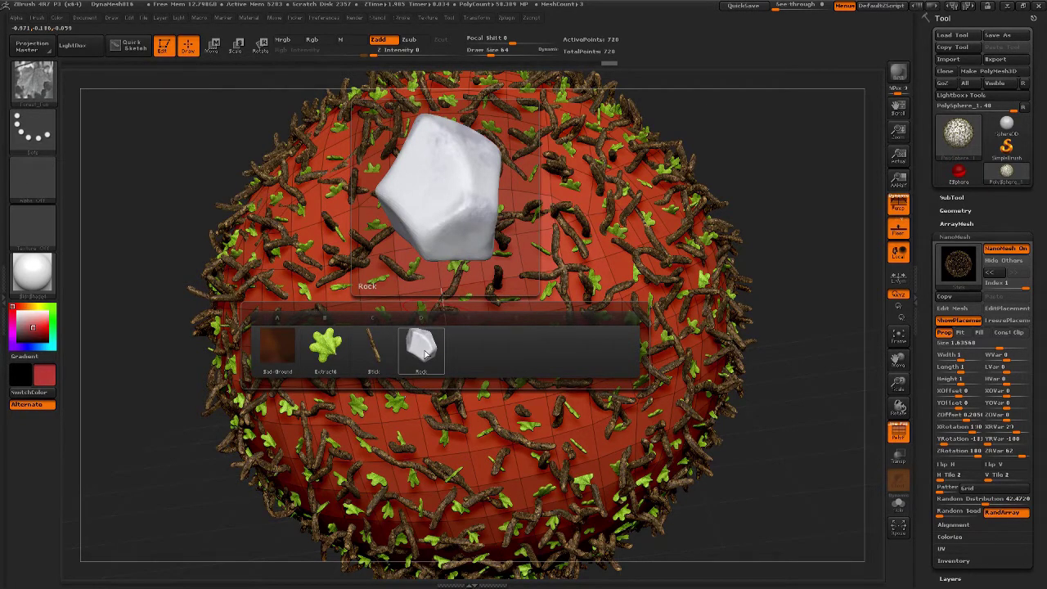
left_click(421, 349)
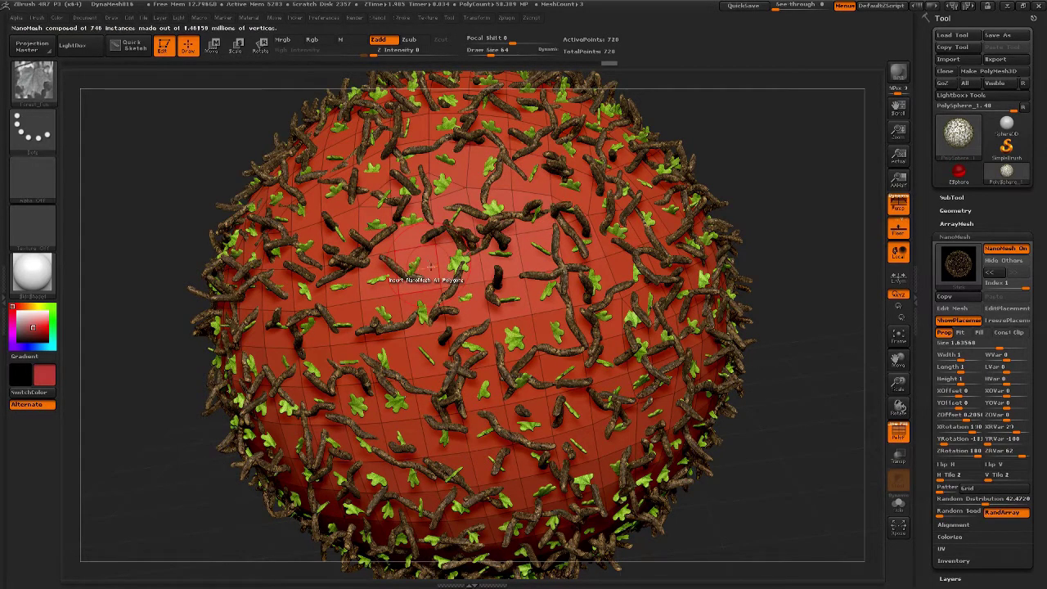
left_click(442, 294)
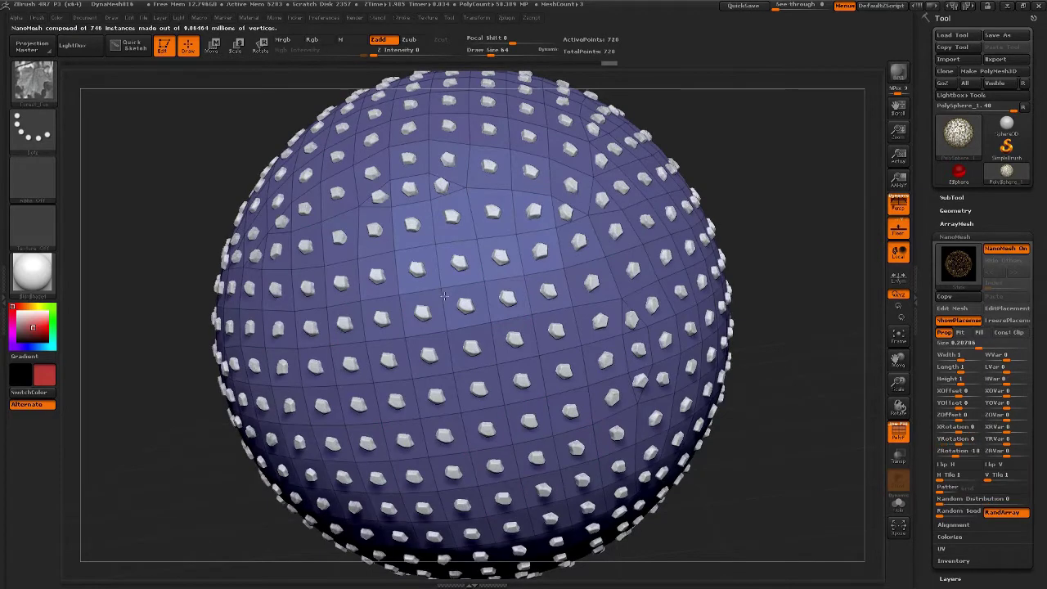
left_click_drag(444, 300, 446, 297)
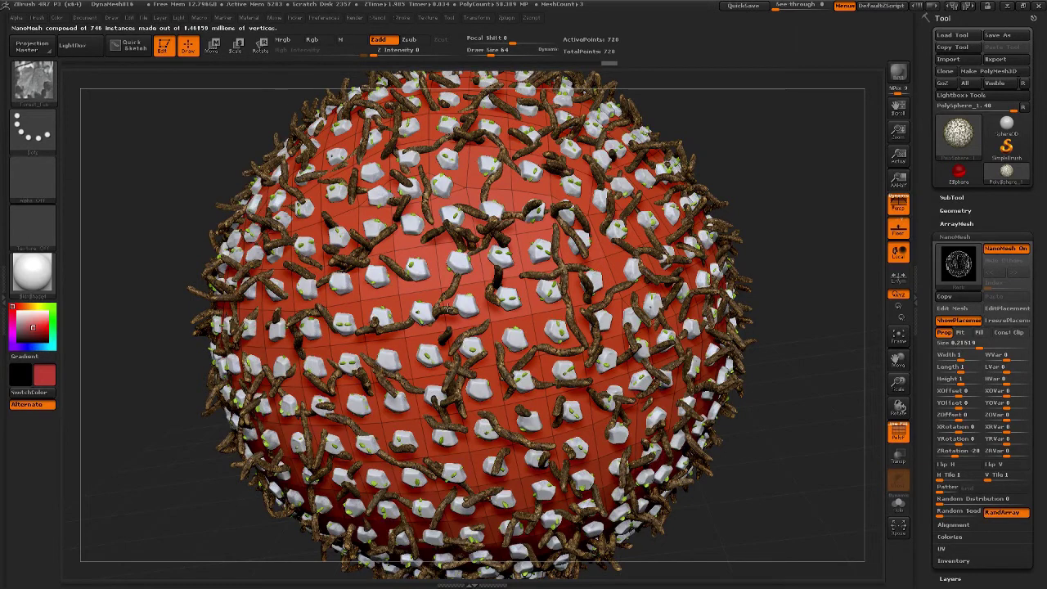
left_click(448, 308)
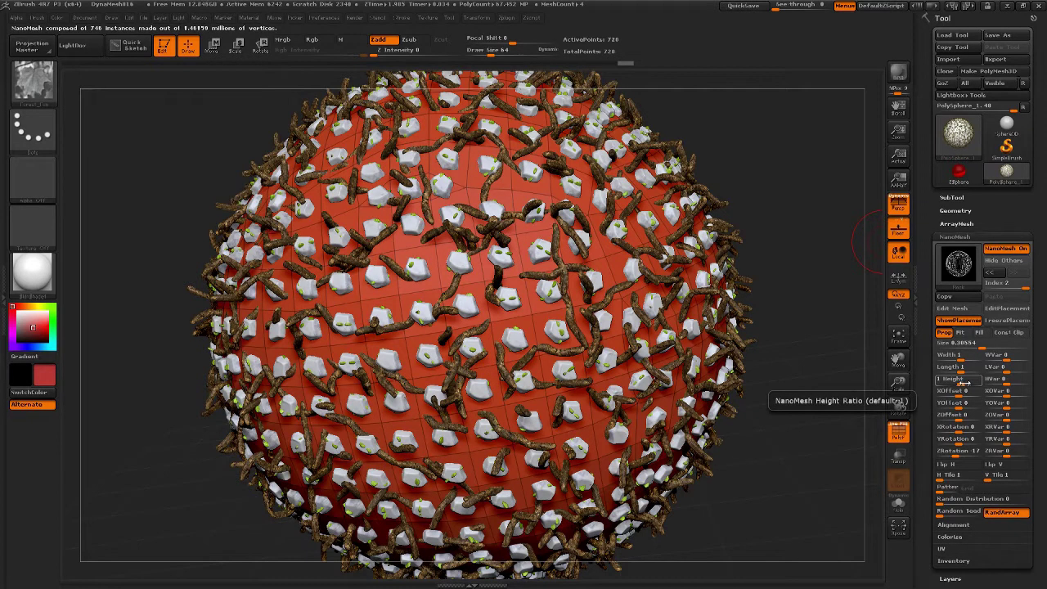
Raise the rock NanoMesh's height to about 2.6 with a variation of 66, and lengthen it with a length variation of 40
left_click_drag(965, 383, 967, 381)
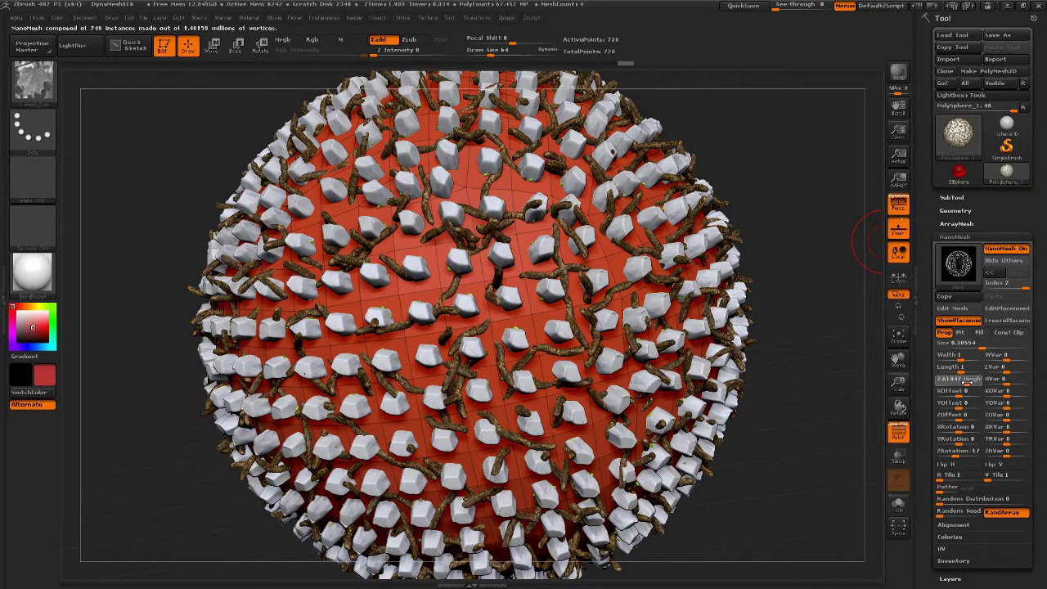
left_click(967, 383)
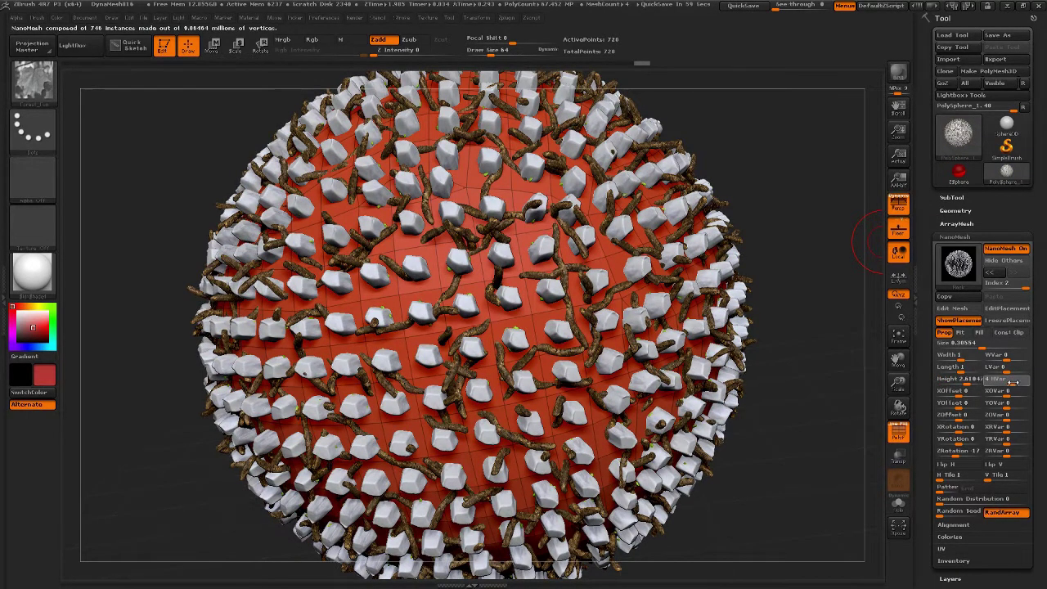
left_click_drag(1014, 382, 1022, 382)
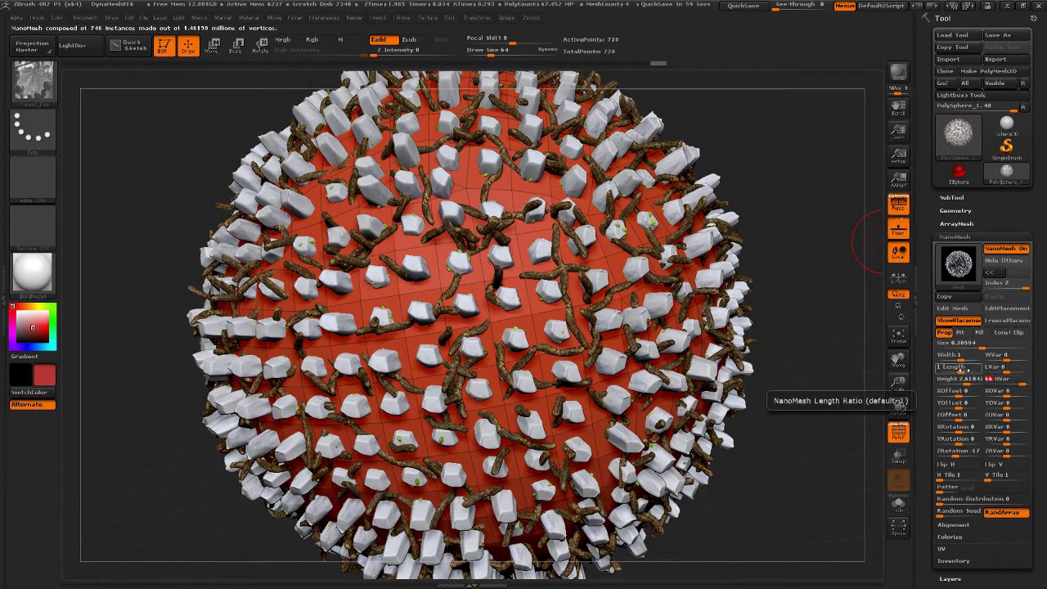
left_click_drag(968, 368, 971, 370)
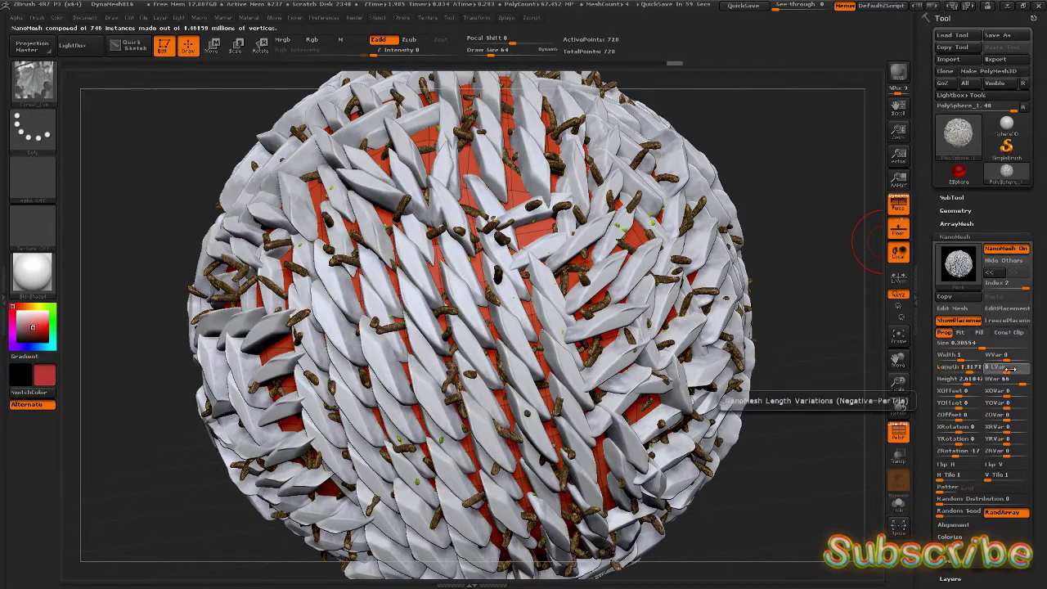
left_click(1020, 369)
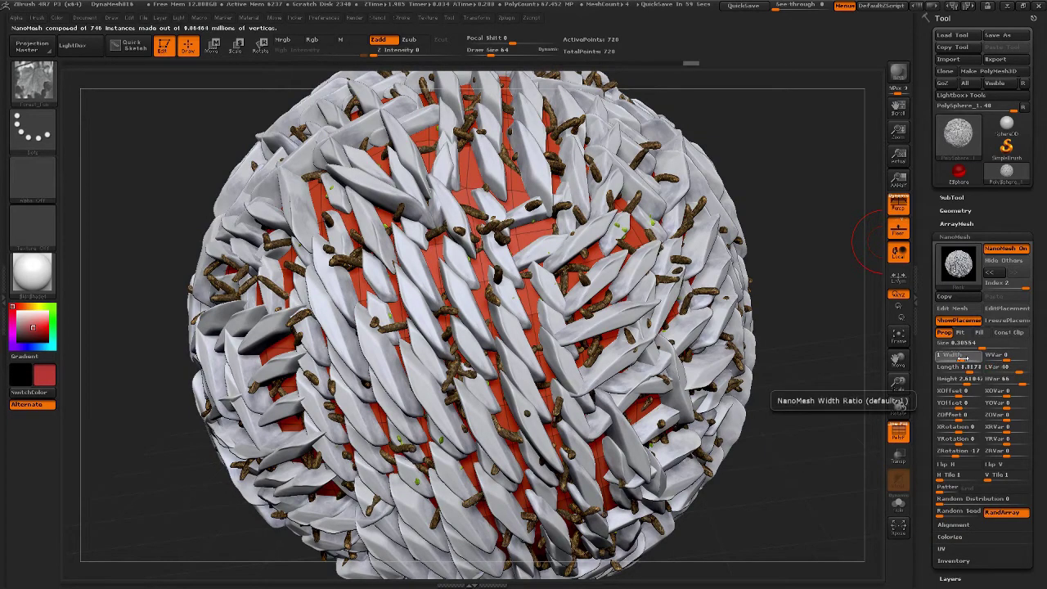
Widen the rock NanoMesh and set its width variation to 77
left_click_drag(968, 357, 974, 358)
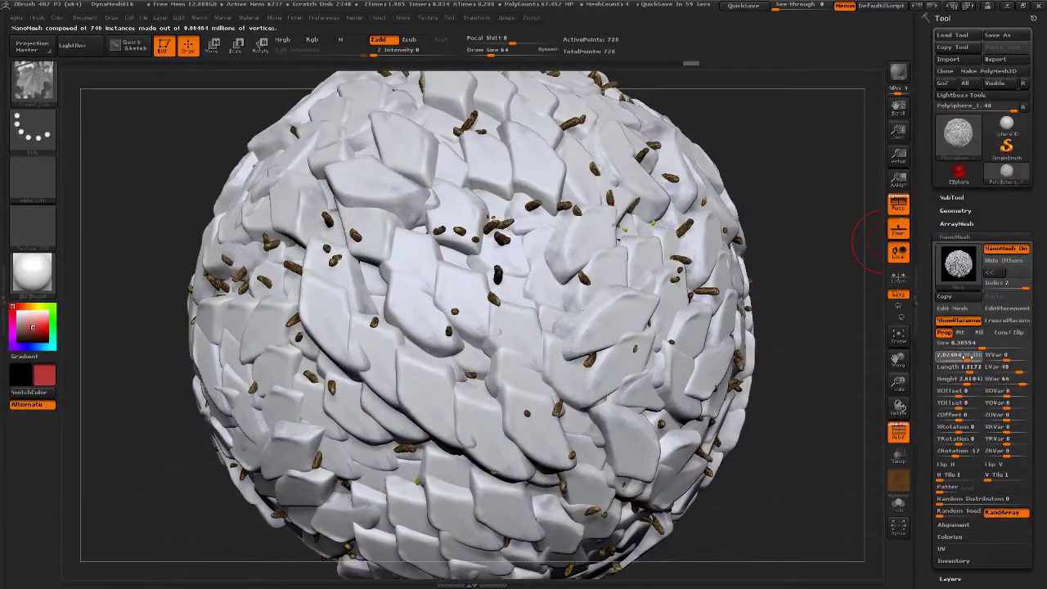
left_click(974, 357)
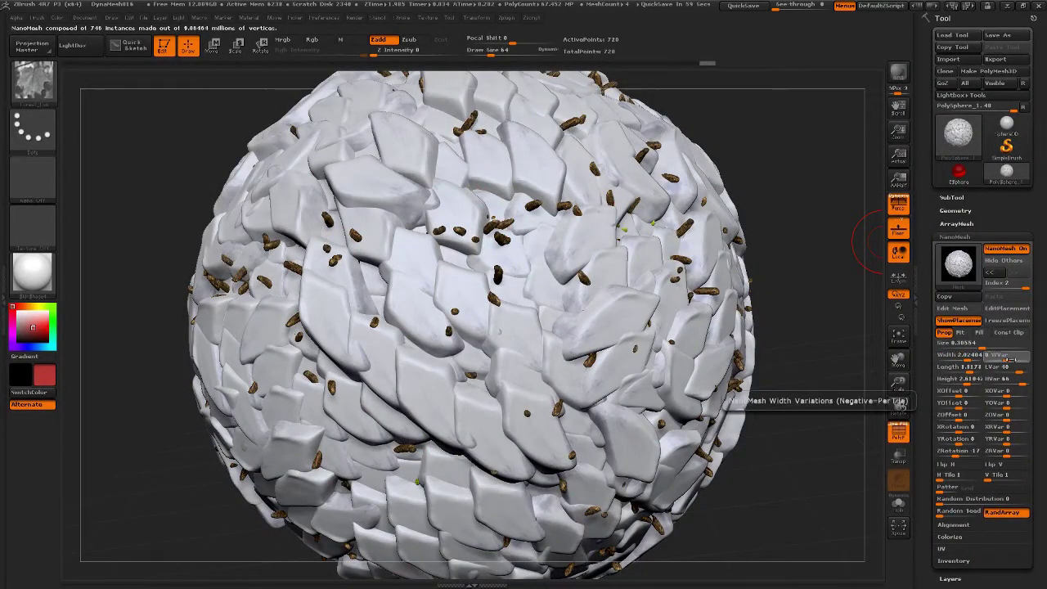
left_click_drag(1009, 358, 1031, 360)
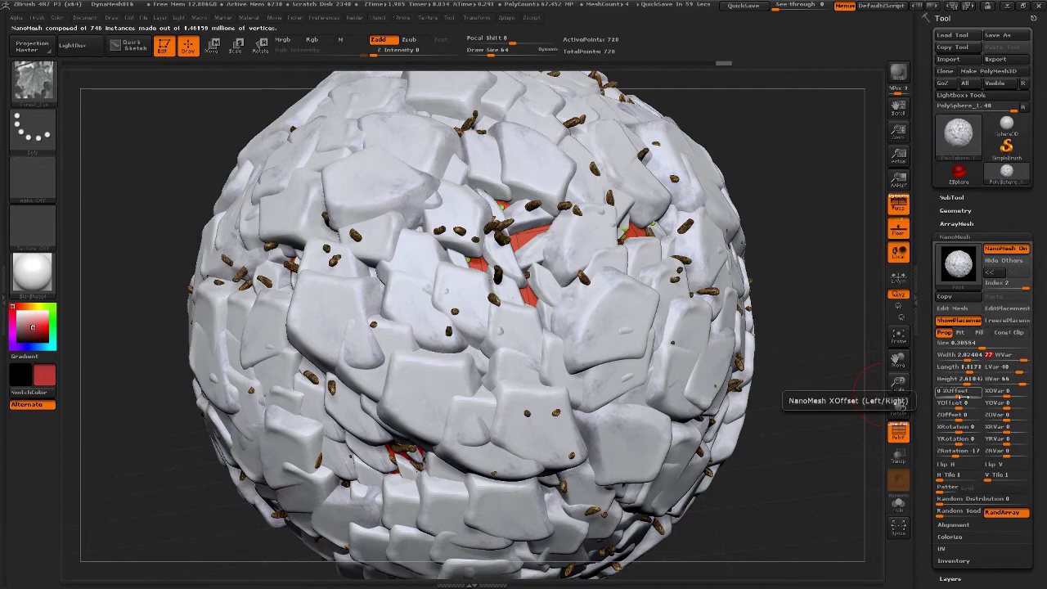
Shift the rocks slightly in X and Y, sink them with a Z offset of about -0.66, and hide the placement polygons
left_click_drag(972, 392, 978, 392)
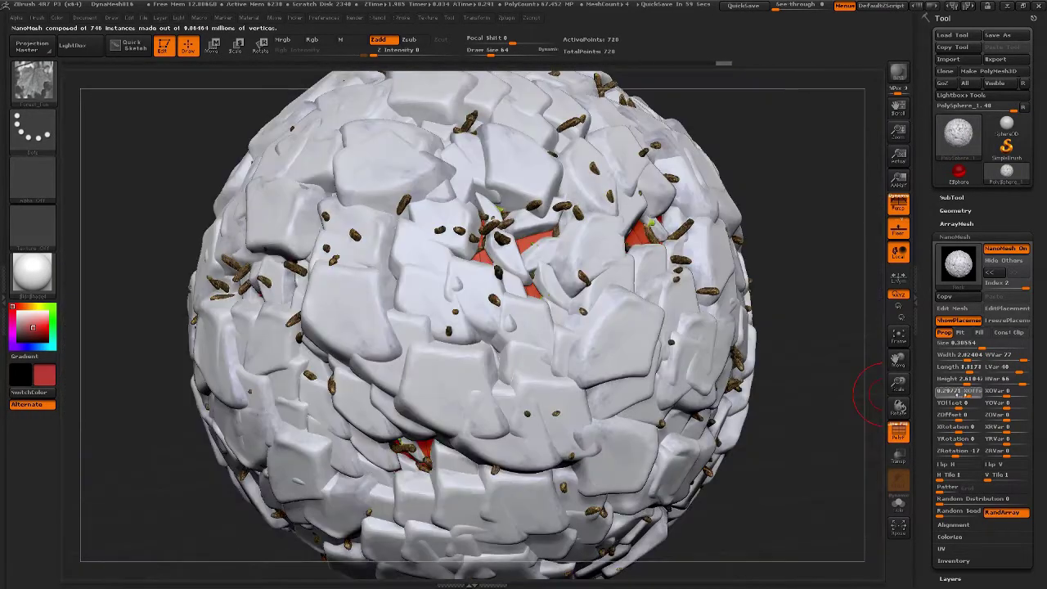
left_click_drag(972, 392, 947, 394)
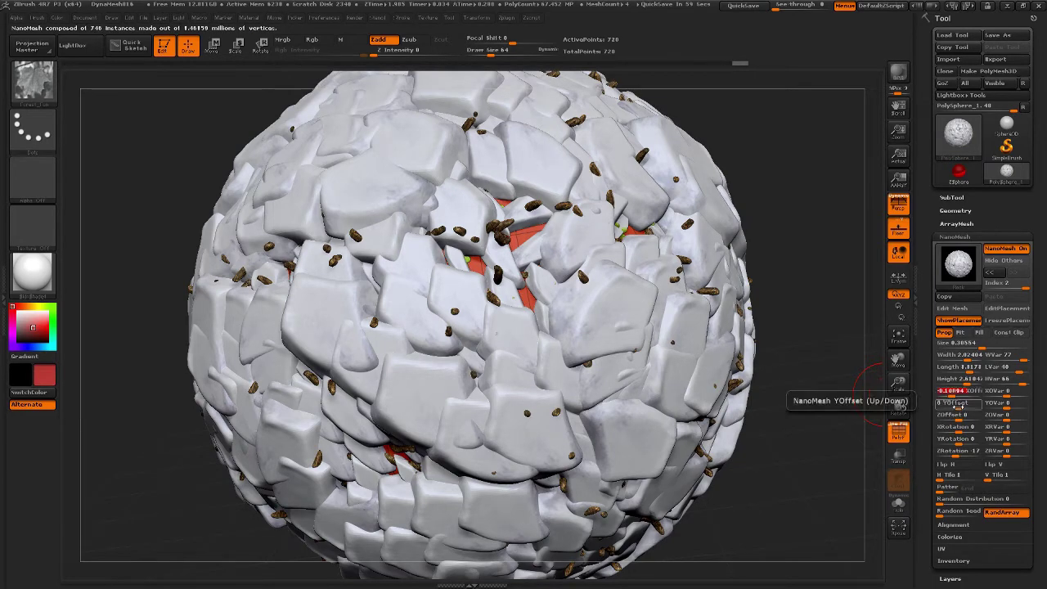
left_click_drag(945, 404, 970, 419)
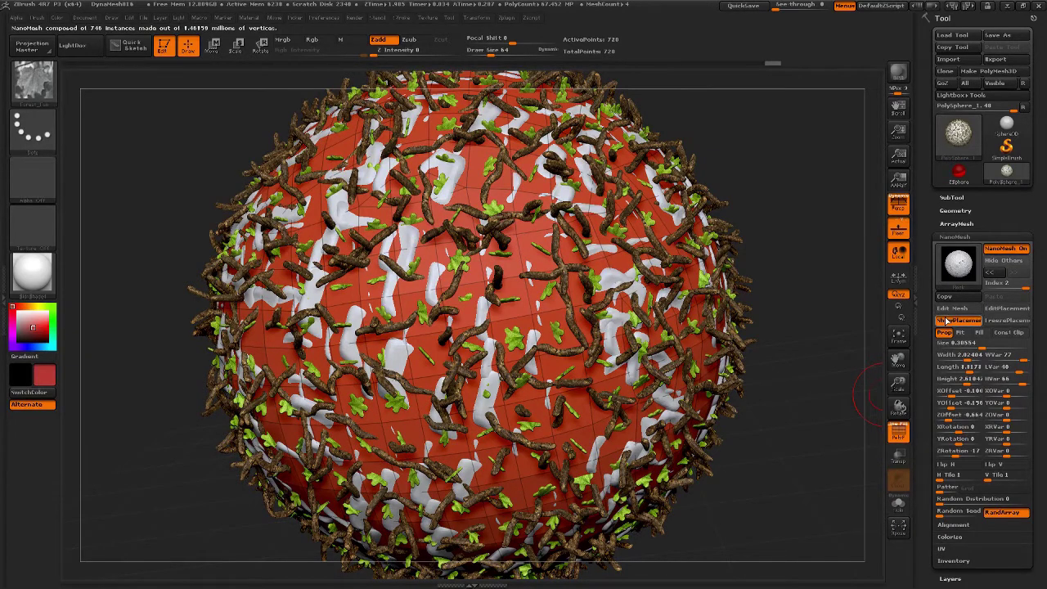
left_click(953, 319)
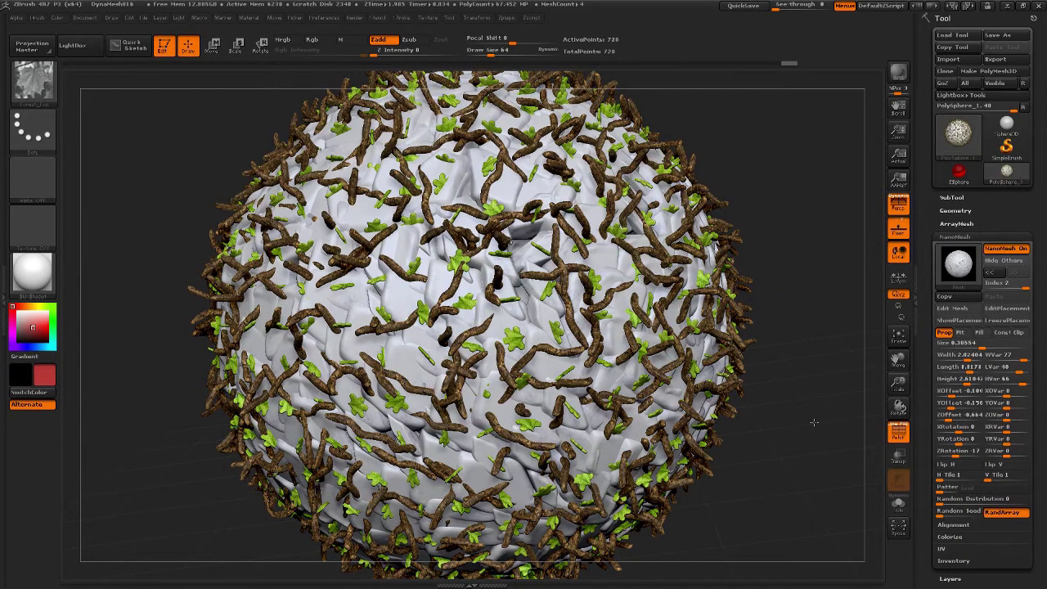
Thin out the rock NanoMesh by setting its random distribution to about 0.05
left_click_drag(818, 423, 747, 423)
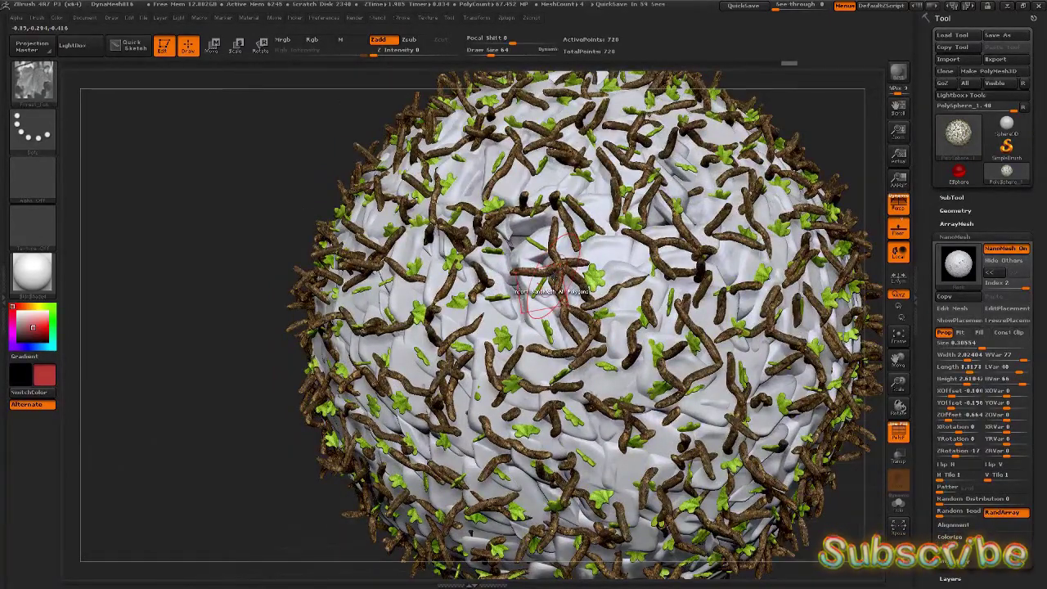
key("f")
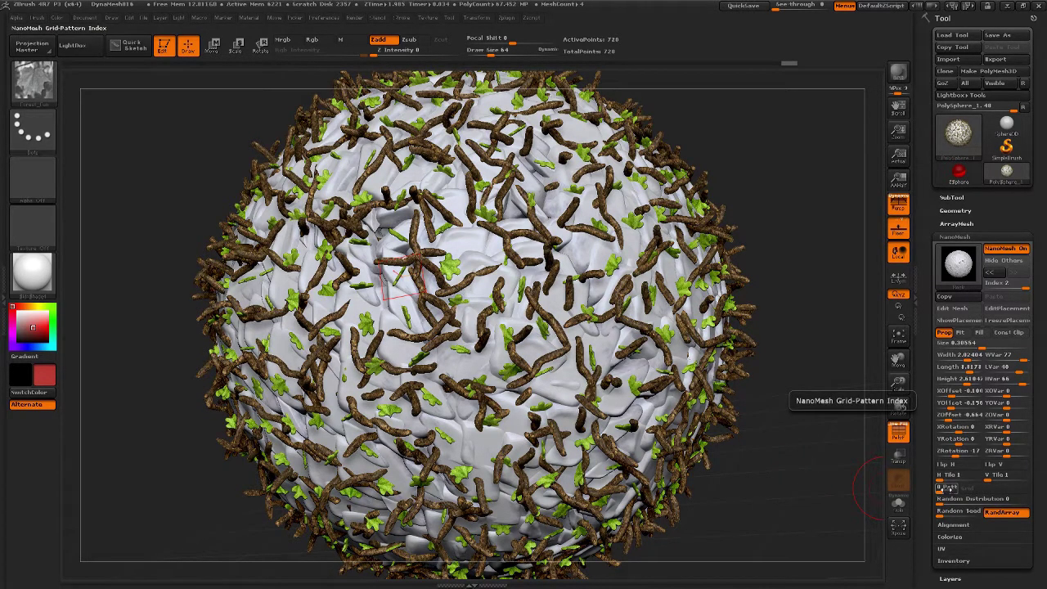
left_click_drag(947, 504, 952, 504)
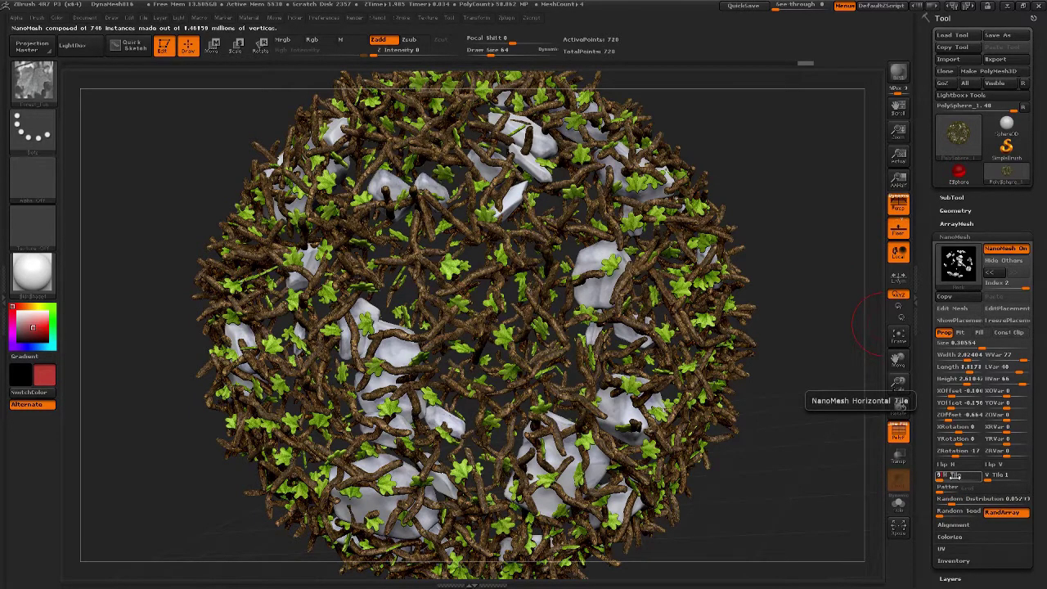
Set the rock NanoMesh's horizontal and vertical tiling to 9 each and enlarge the rocks to a size of about 3.5
left_click(972, 477)
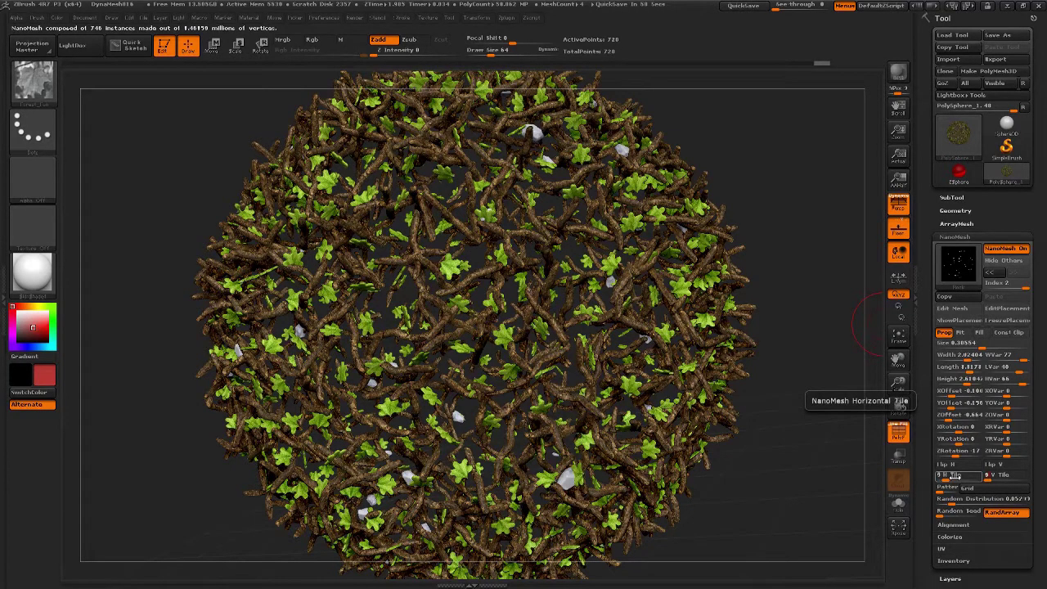
key("Return")
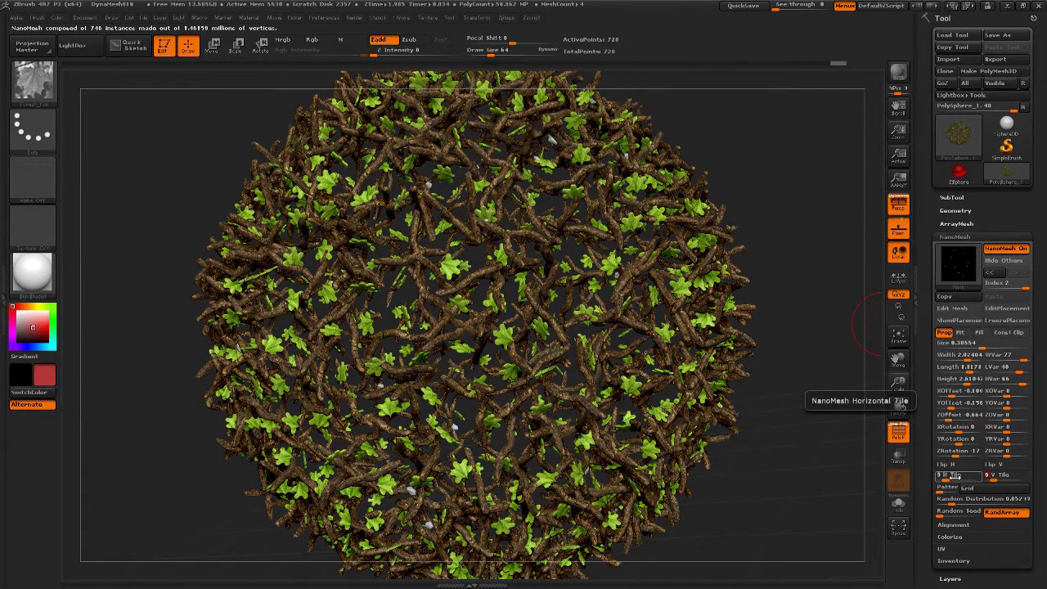
left_click_drag(982, 347, 1010, 346)
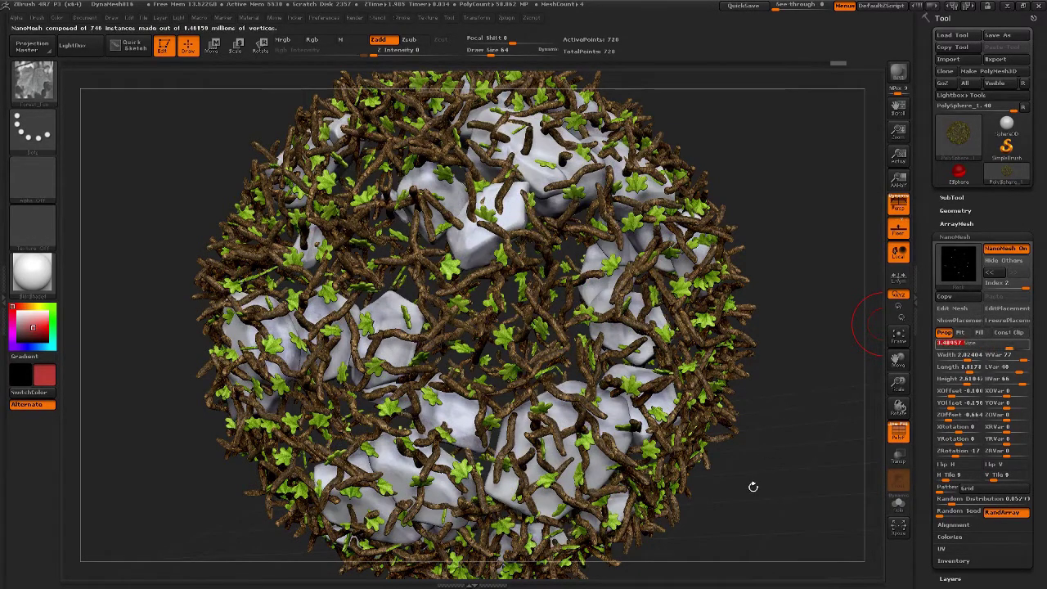
left_click_drag(754, 487, 675, 499)
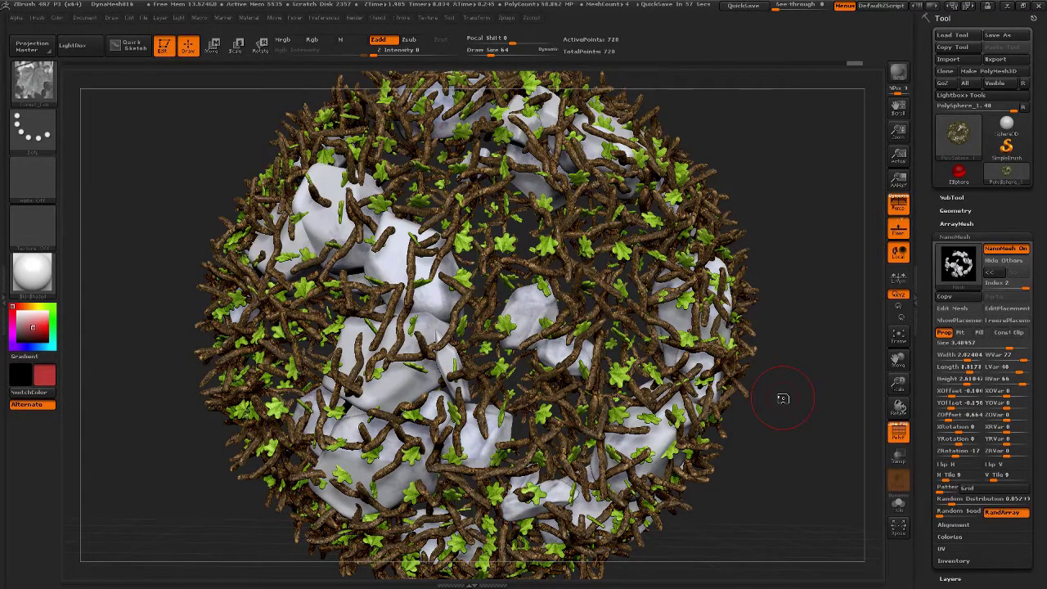
left_click_drag(783, 398, 780, 399)
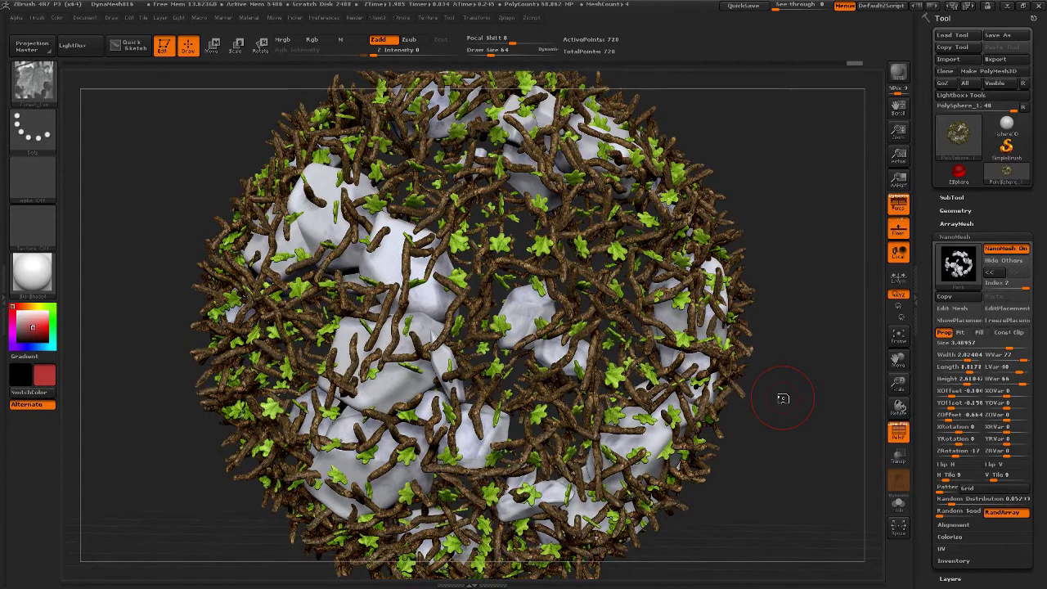